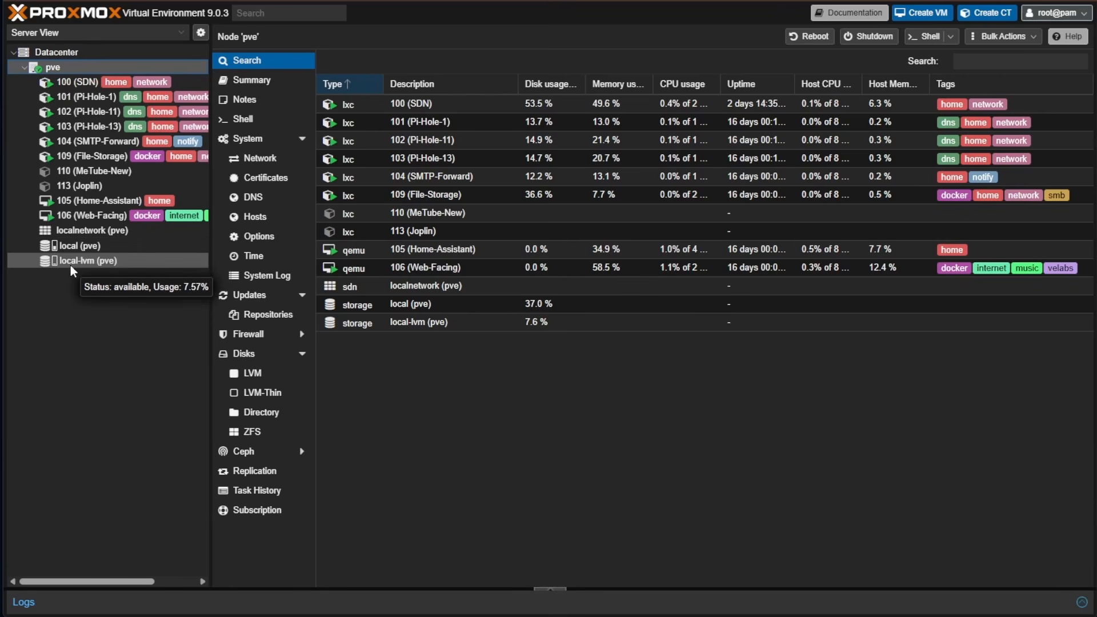
Show the local-lvm storage summary on node pve (LVM-Thin, 7.57% used)
click(70, 265)
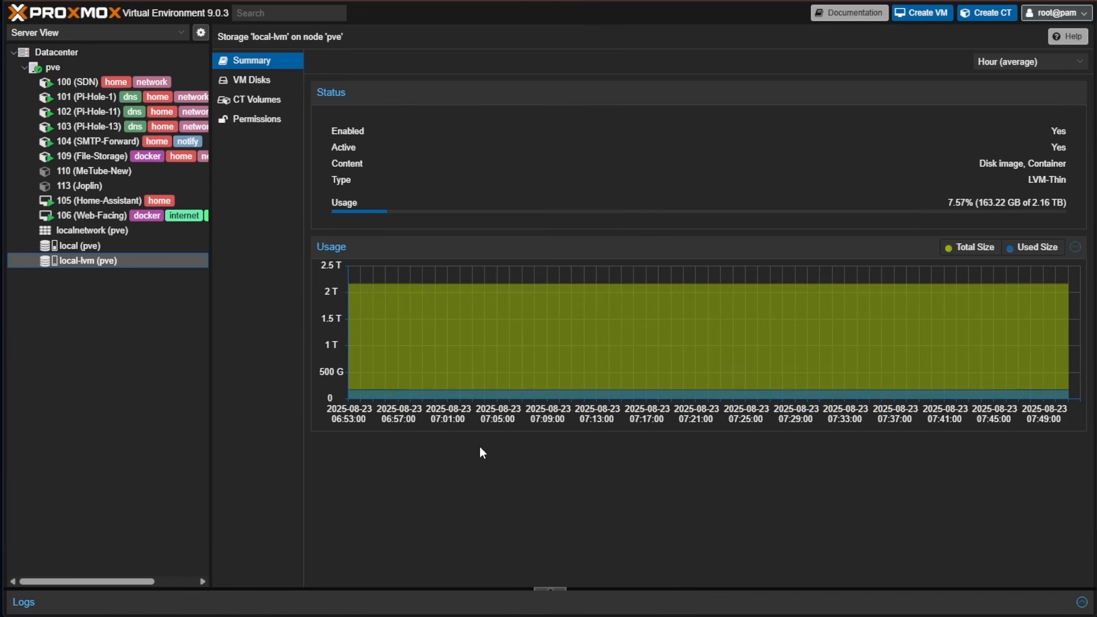
Start a Download from URL for local storage's ISO images, then switch to the Debian homepage
click(108, 246)
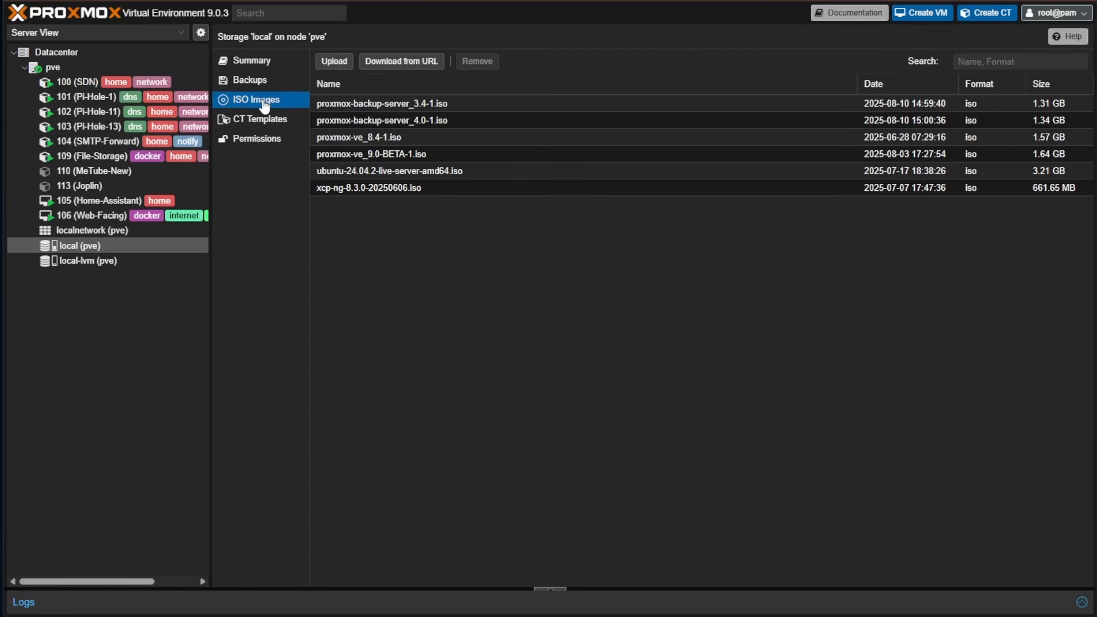
click(396, 69)
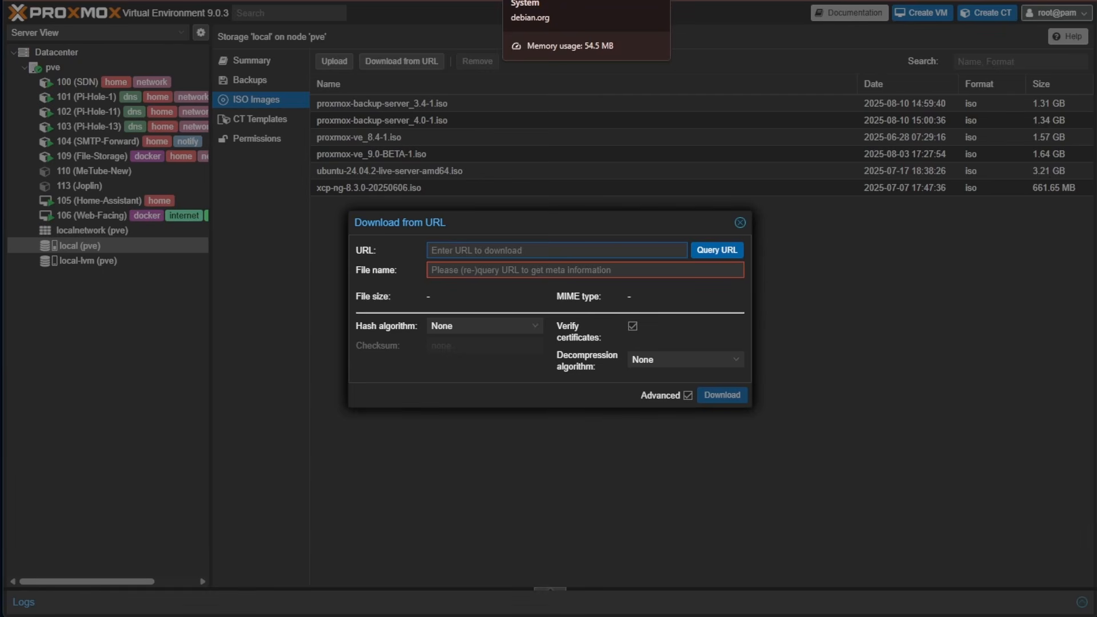
click(562, 0)
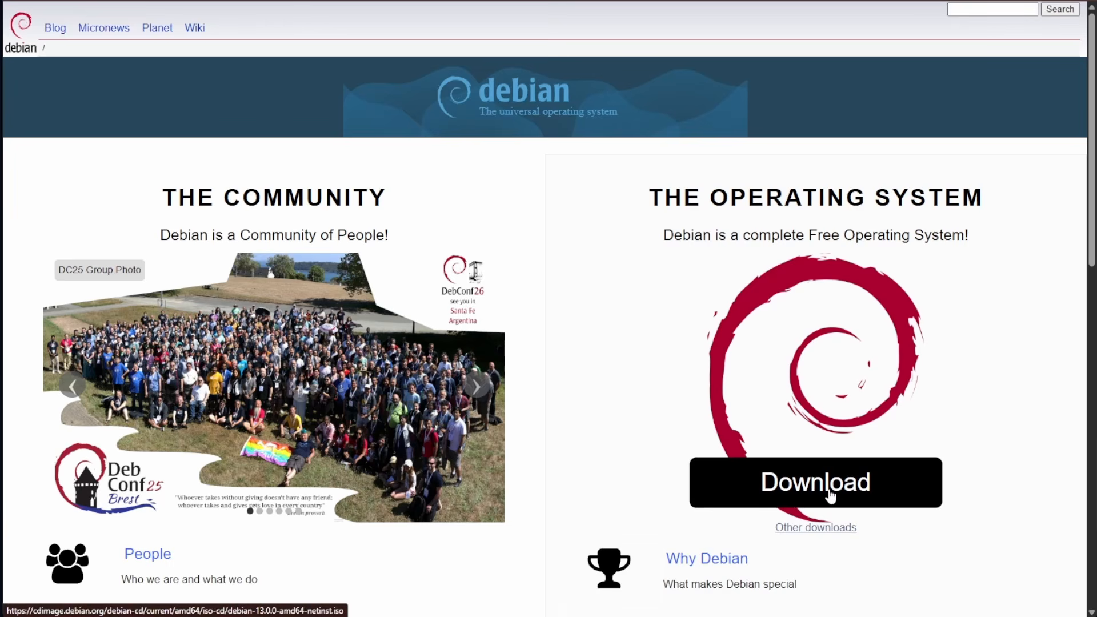
Cancel the local save and copy the Debian 13.0.0 amd64 netinst ISO download link
click(817, 501)
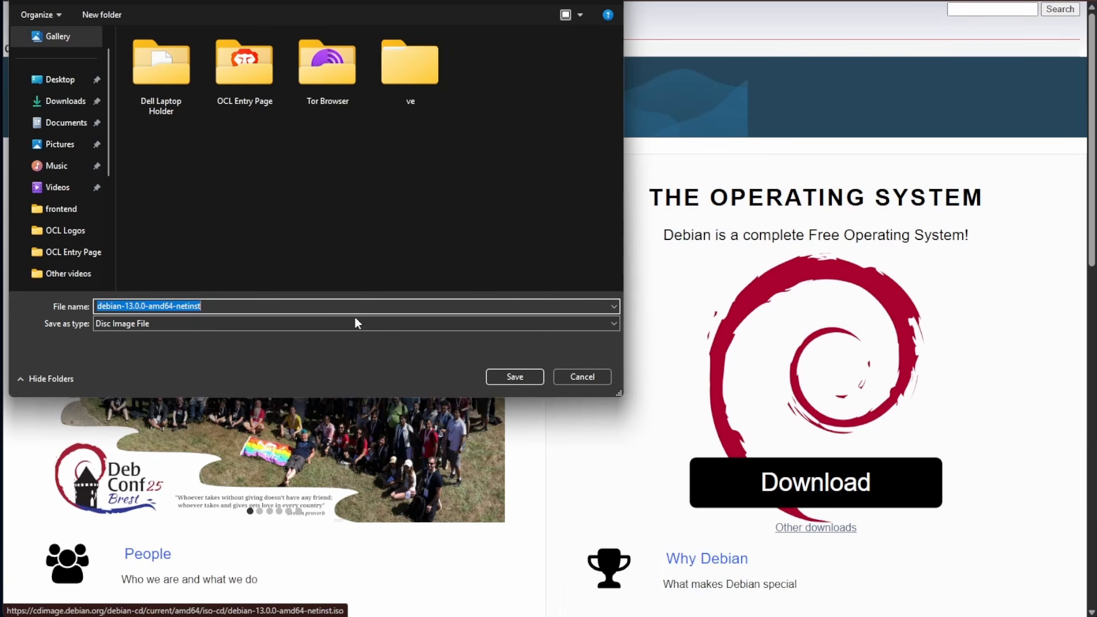
click(601, 378)
scroll(607, 383, down, 3)
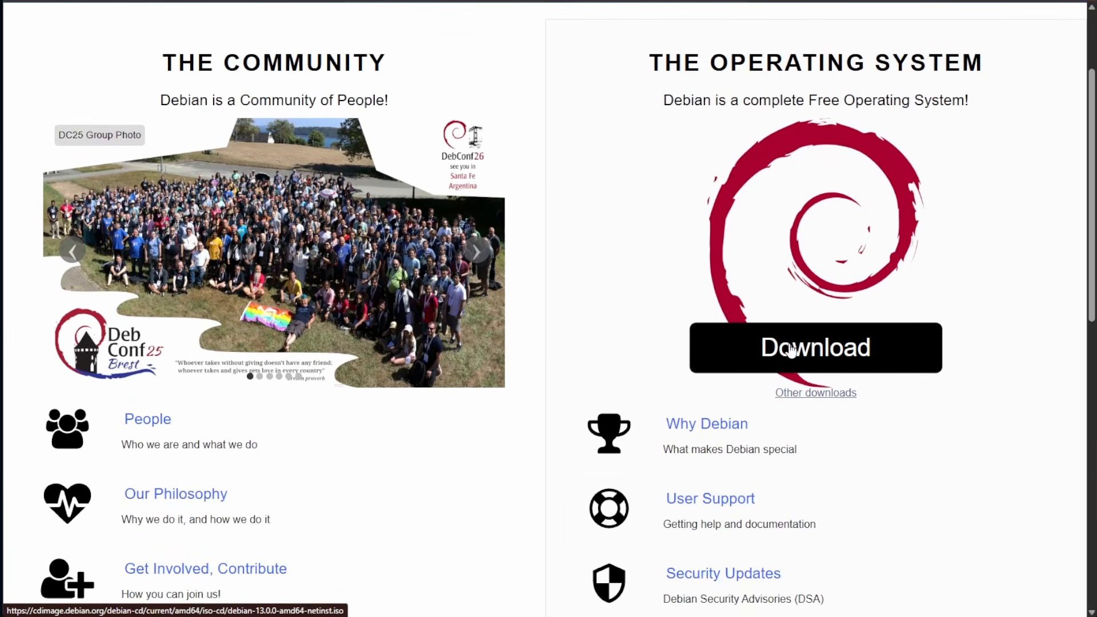
right_click(792, 350)
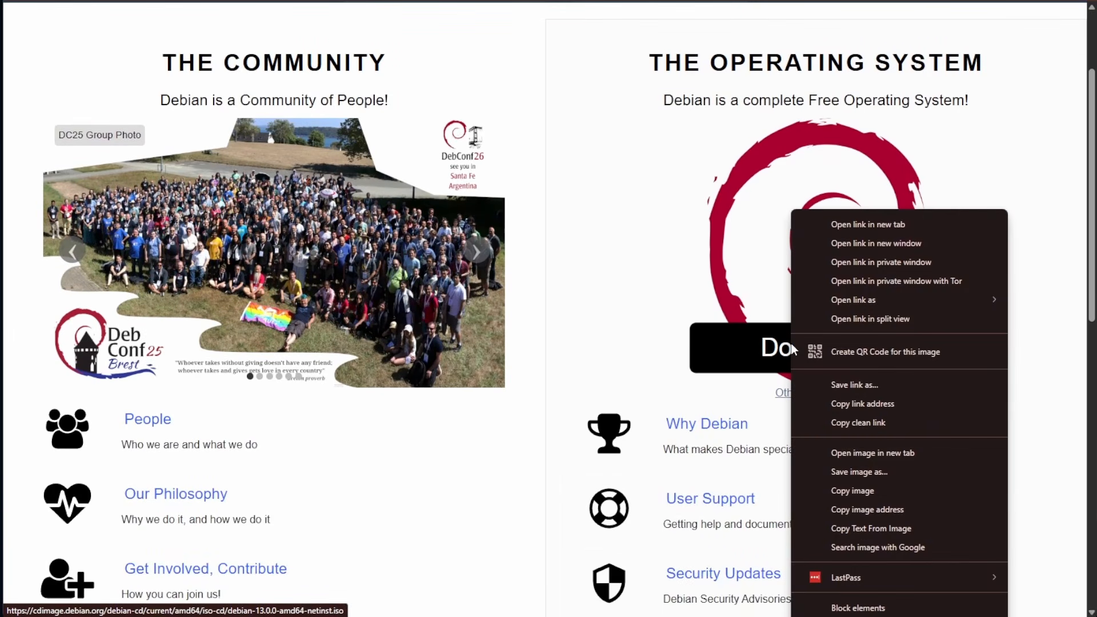
click(915, 404)
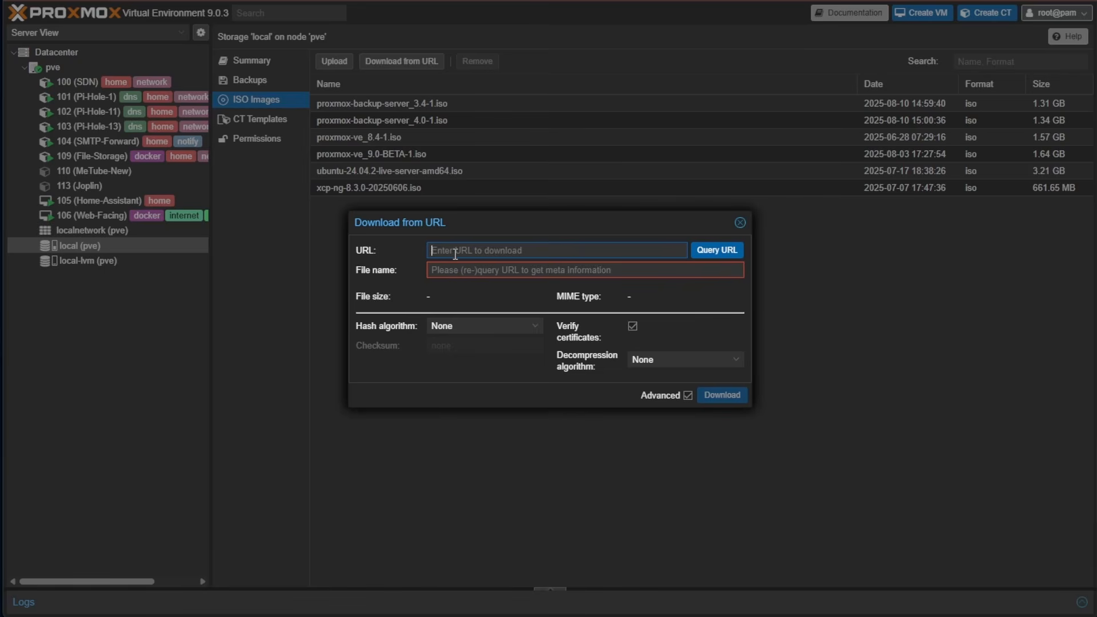
Paste the Debian link and query it, resolving debian-13.0.0-amd64-netinst.iso at 754.00 MiB
right_click(455, 251)
click(533, 383)
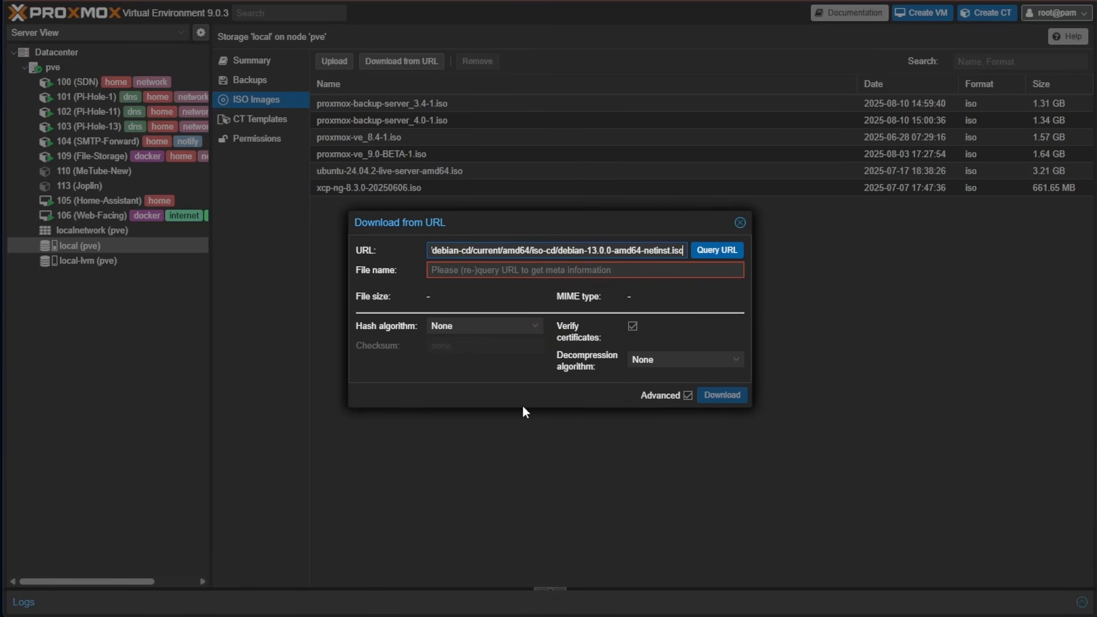
click(713, 257)
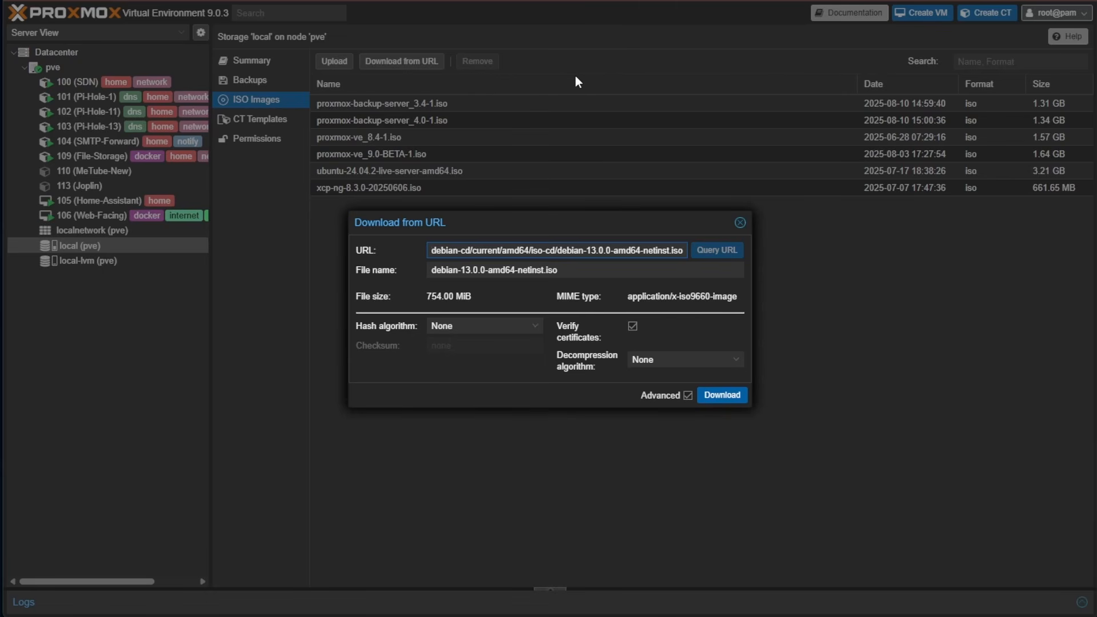
click(686, 395)
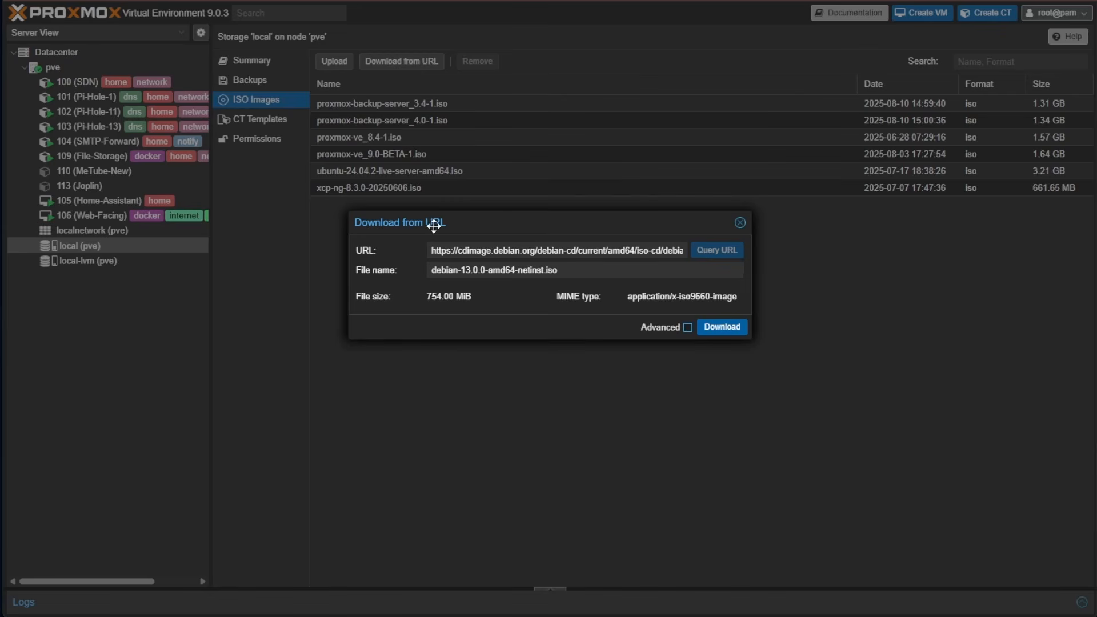
Reveal the advanced options and copy the netinst ISO's hash from Debian's SHA512SUMS file
click(688, 328)
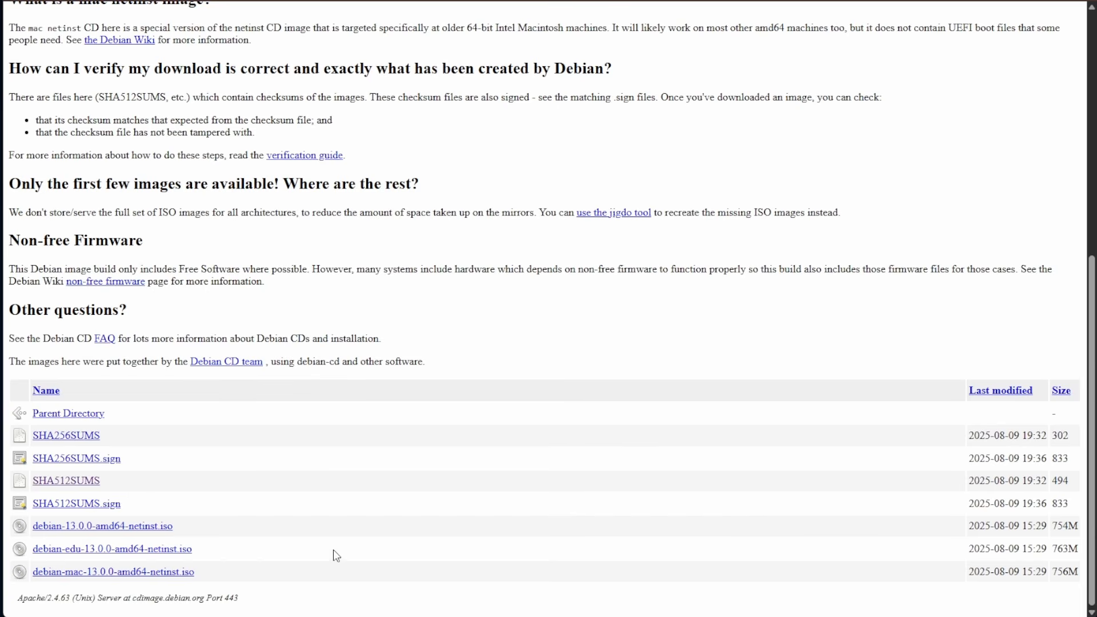
click(49, 483)
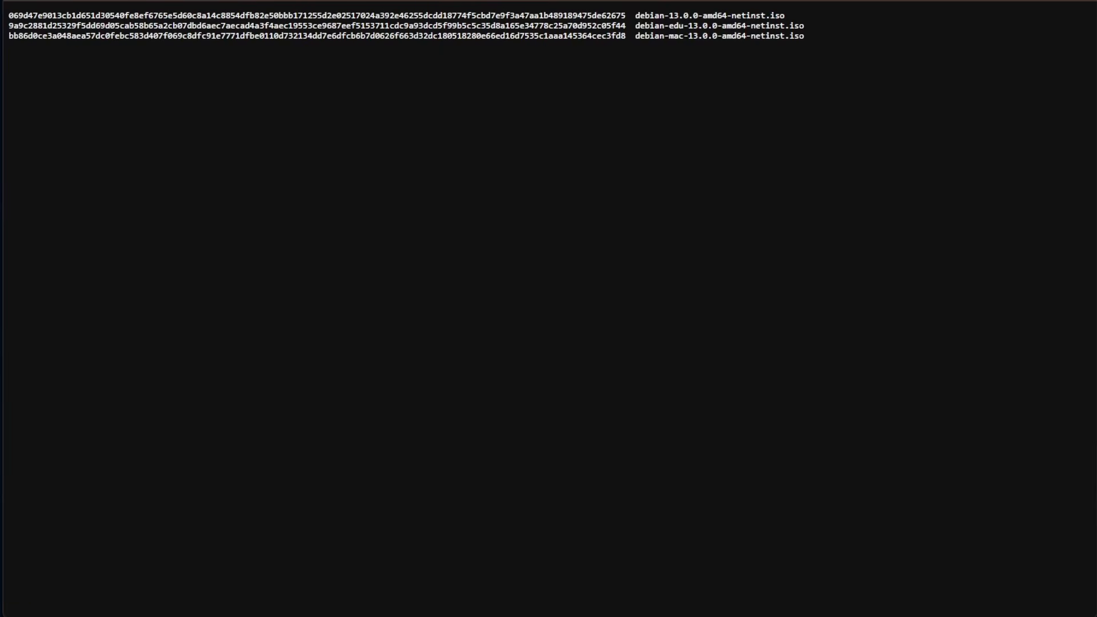
click(80, 1)
drag(789, 15, 638, 15)
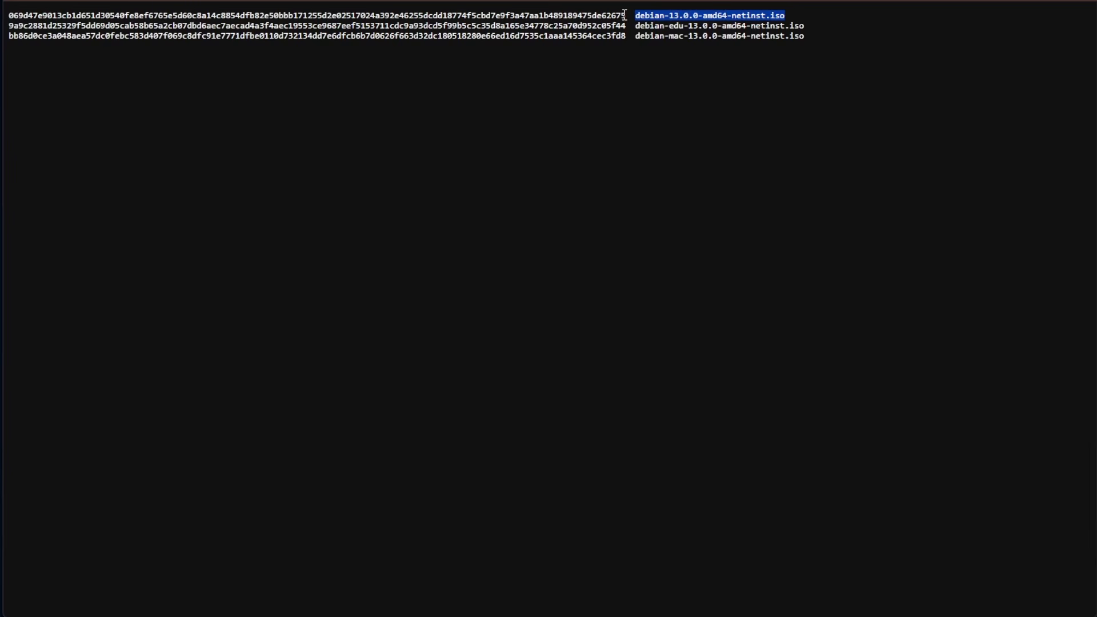
drag(622, 16, 428, 15)
drag(628, 15, 12, 23)
right_click(15, 16)
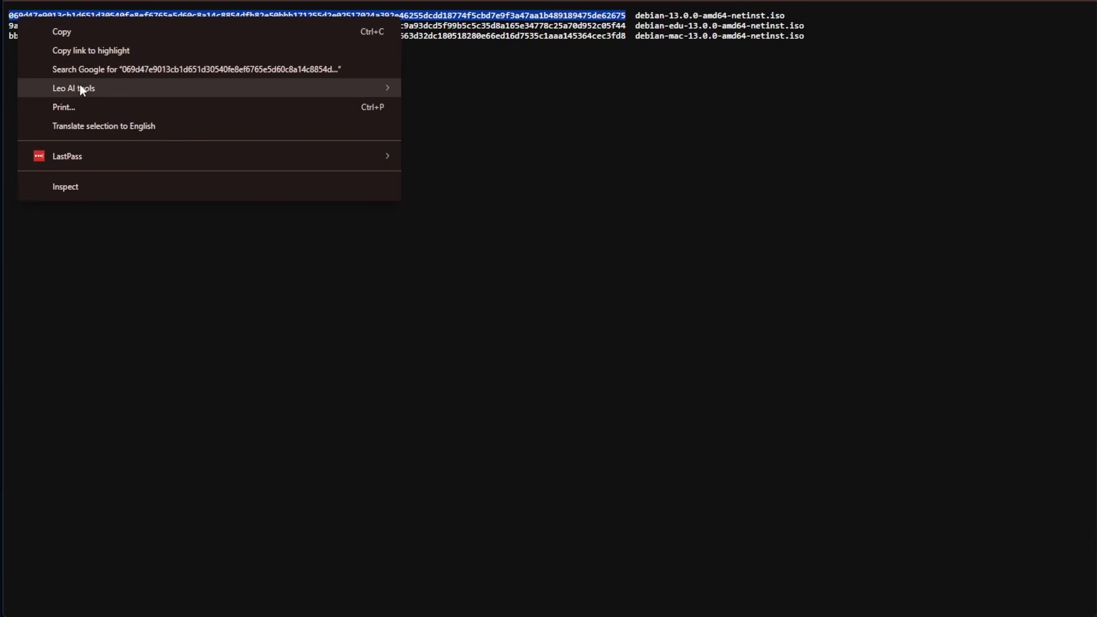
click(64, 33)
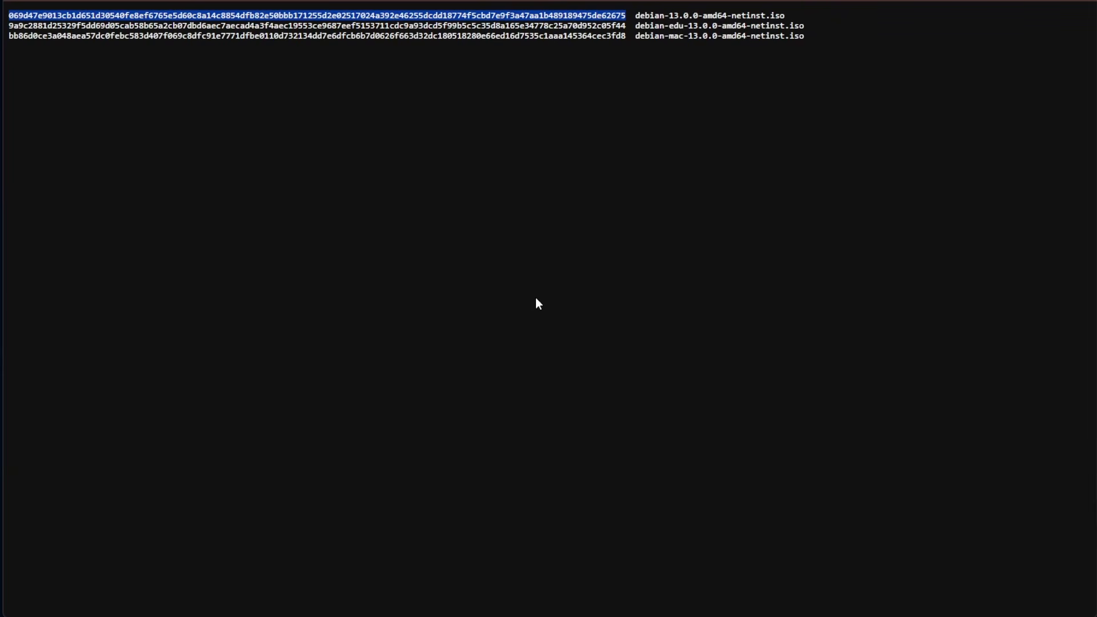
key(ctrl+Tab)
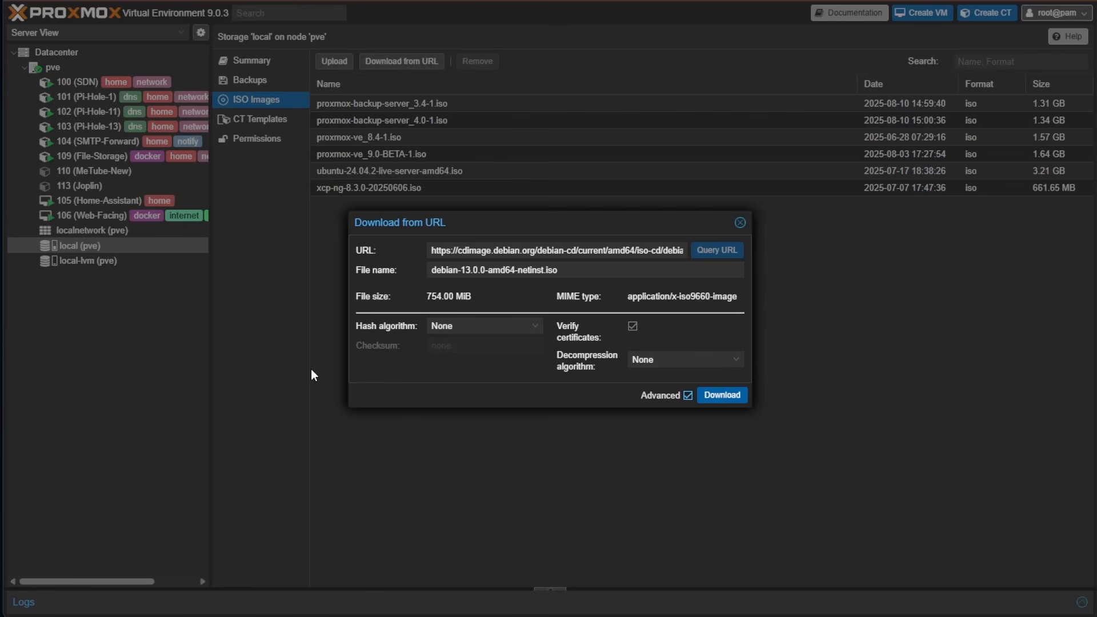
Set hash algorithm SHA-512, paste the copied checksum, and start the verified download
click(450, 328)
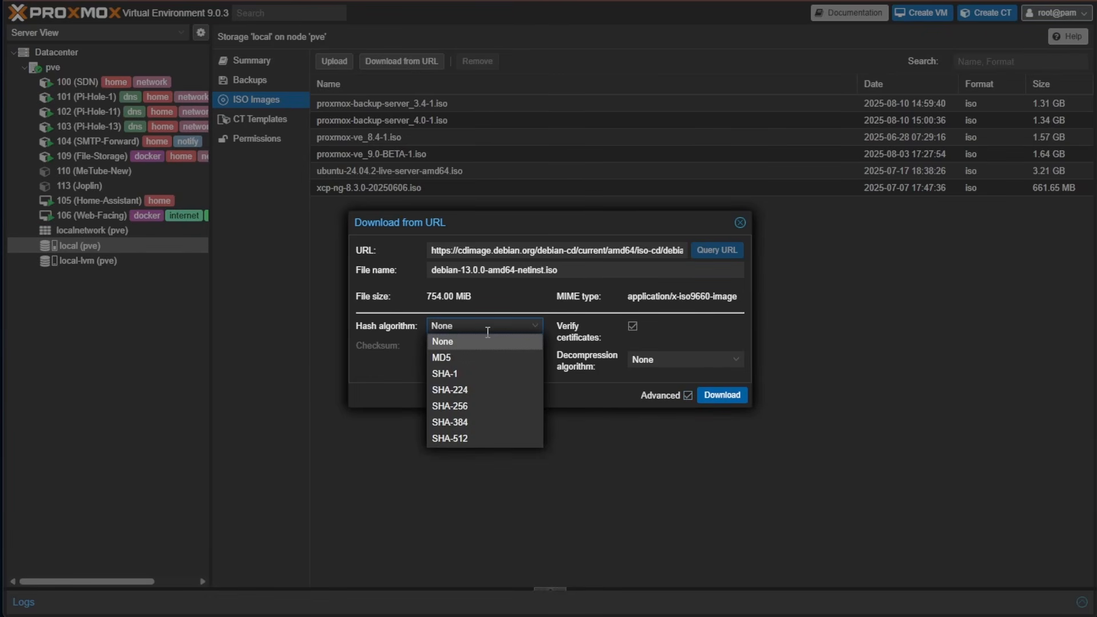
click(501, 438)
right_click(443, 346)
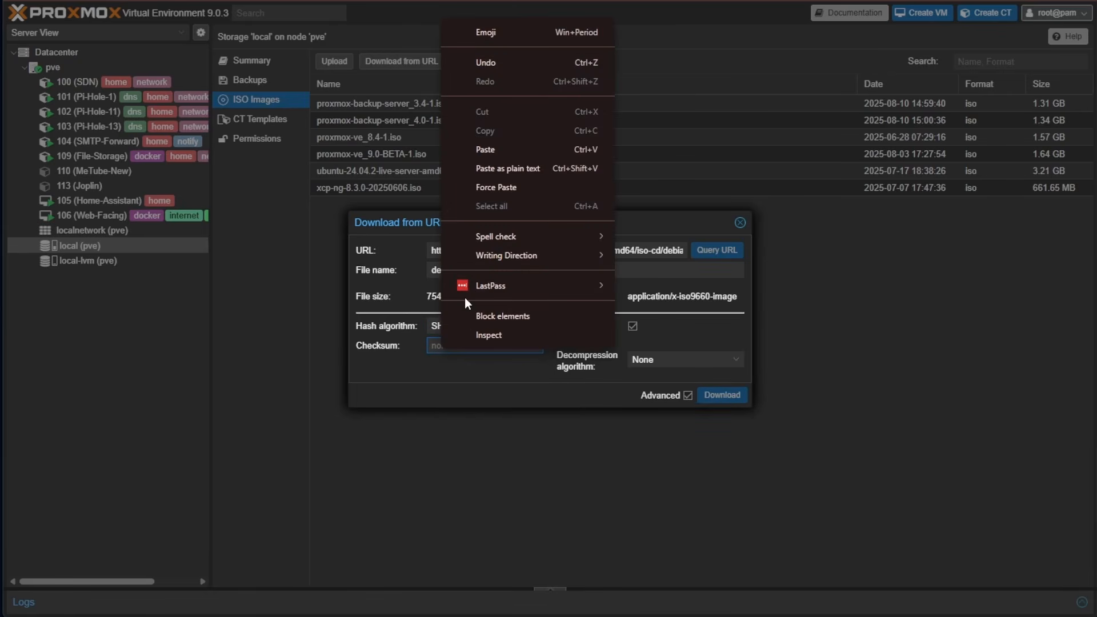
click(498, 151)
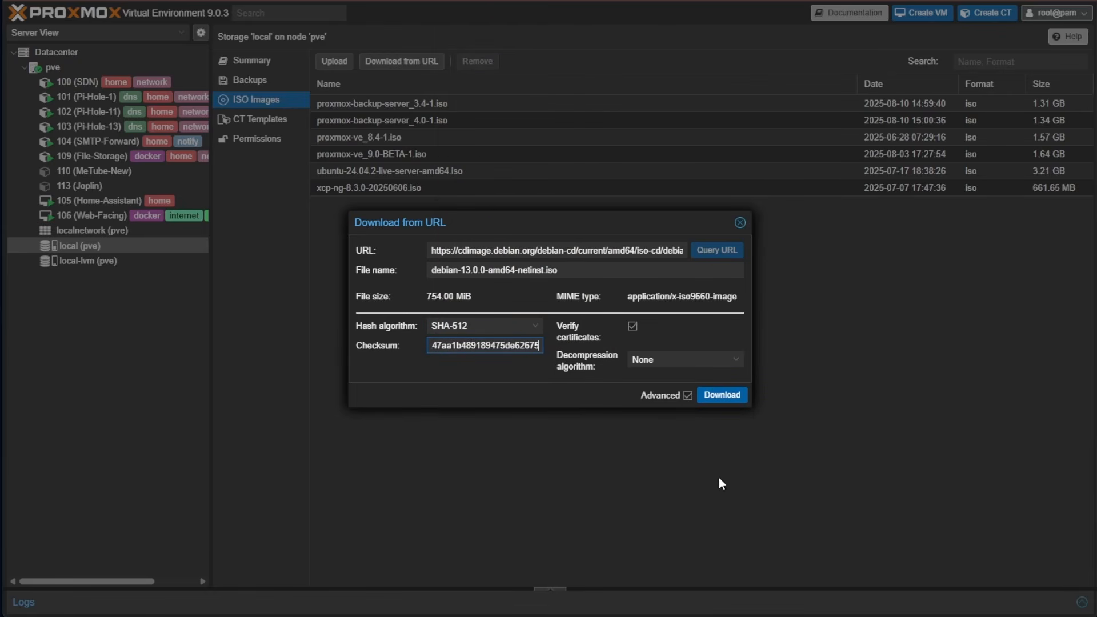
click(729, 396)
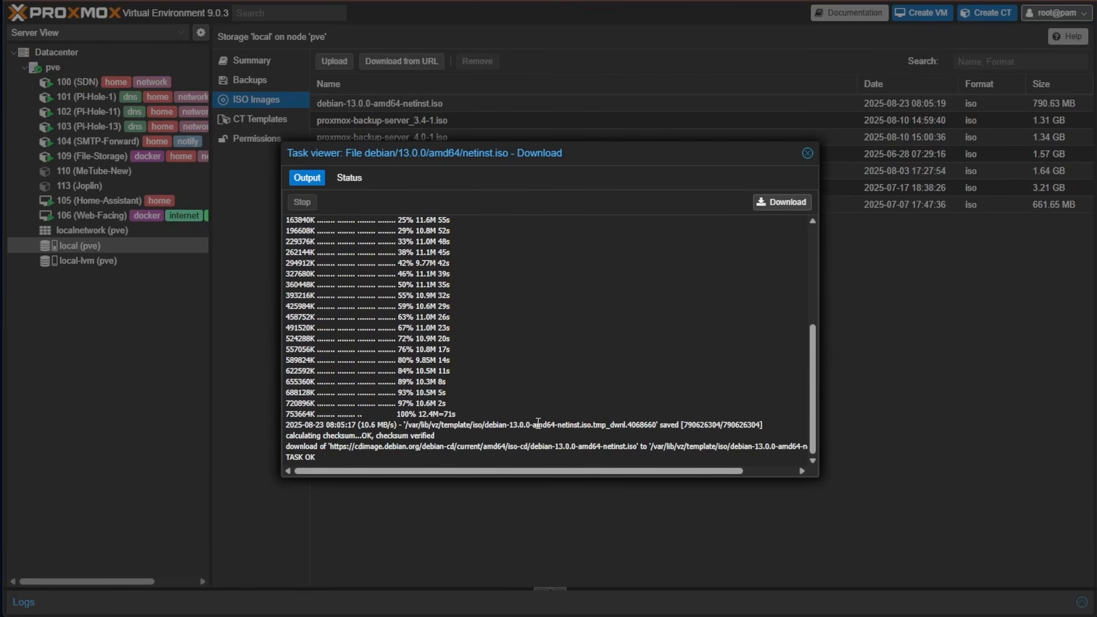
Close the finished download log and select the new debian-13.0.0 netinst ISO
click(807, 153)
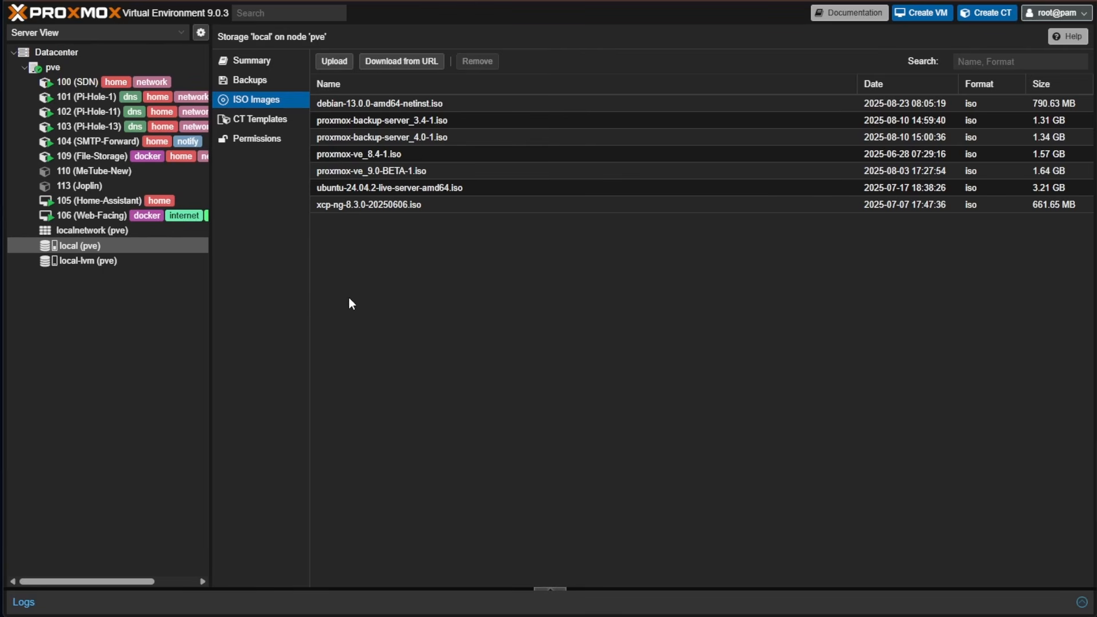
click(402, 104)
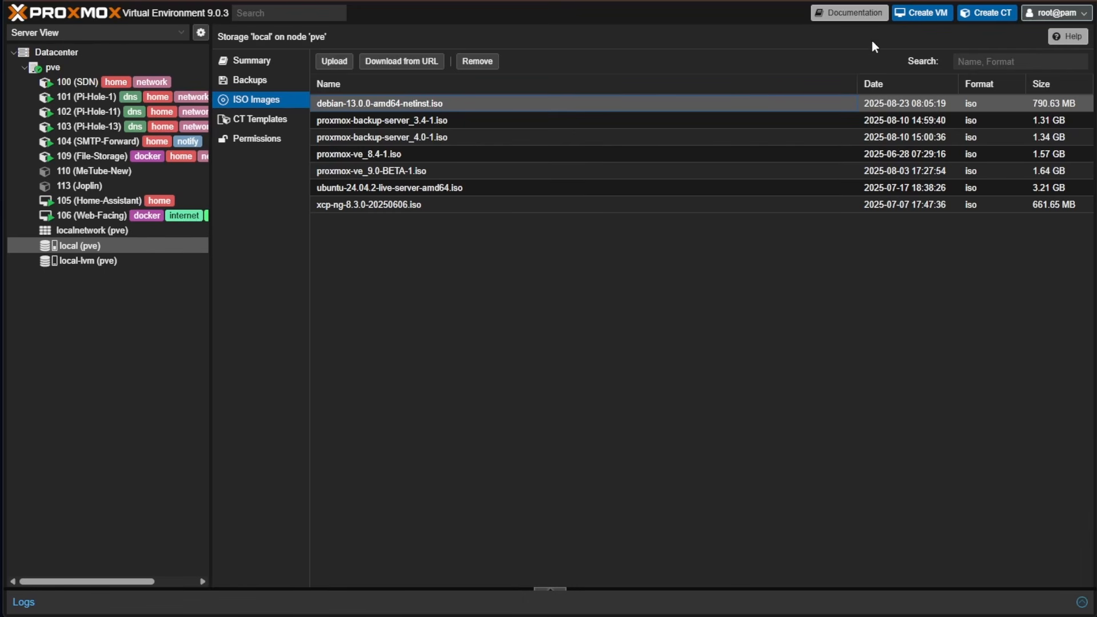
Create VM 'Debian-13' with ID 1000 using debian-13.0.0-amd64-netinst.iso as install media
click(904, 24)
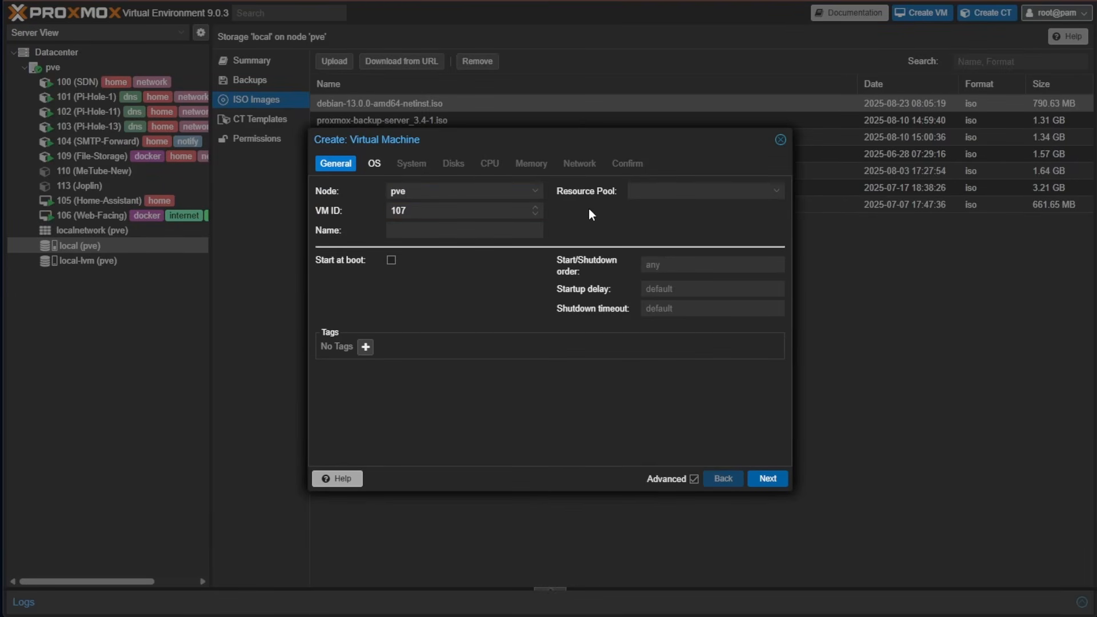
click(441, 231)
text(Debian-13)
key(shift+Tab)
text(1000)
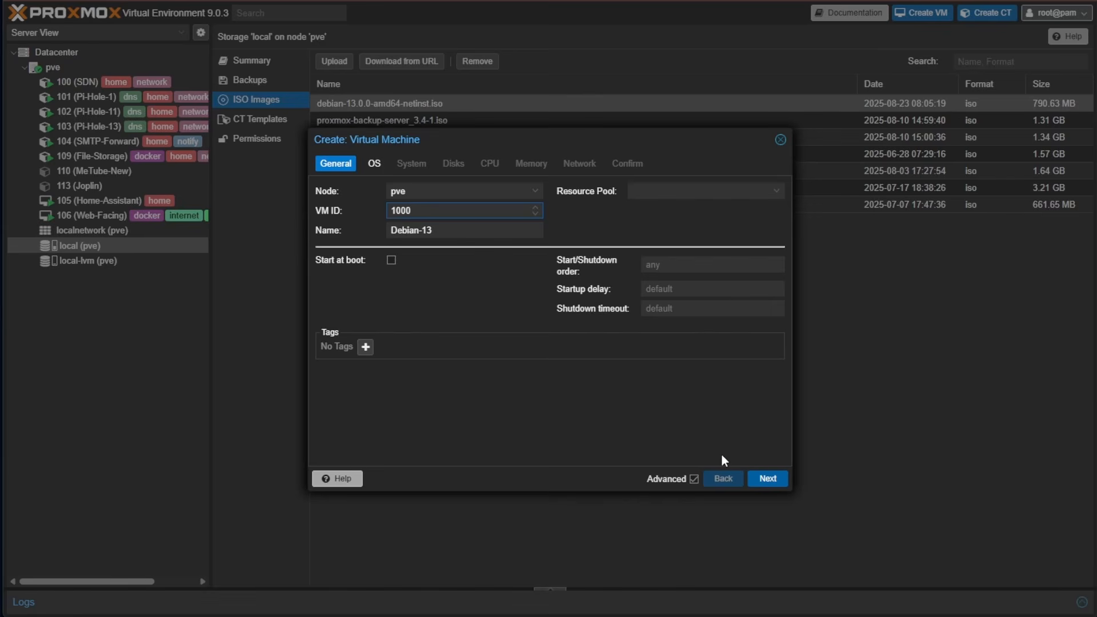
click(778, 479)
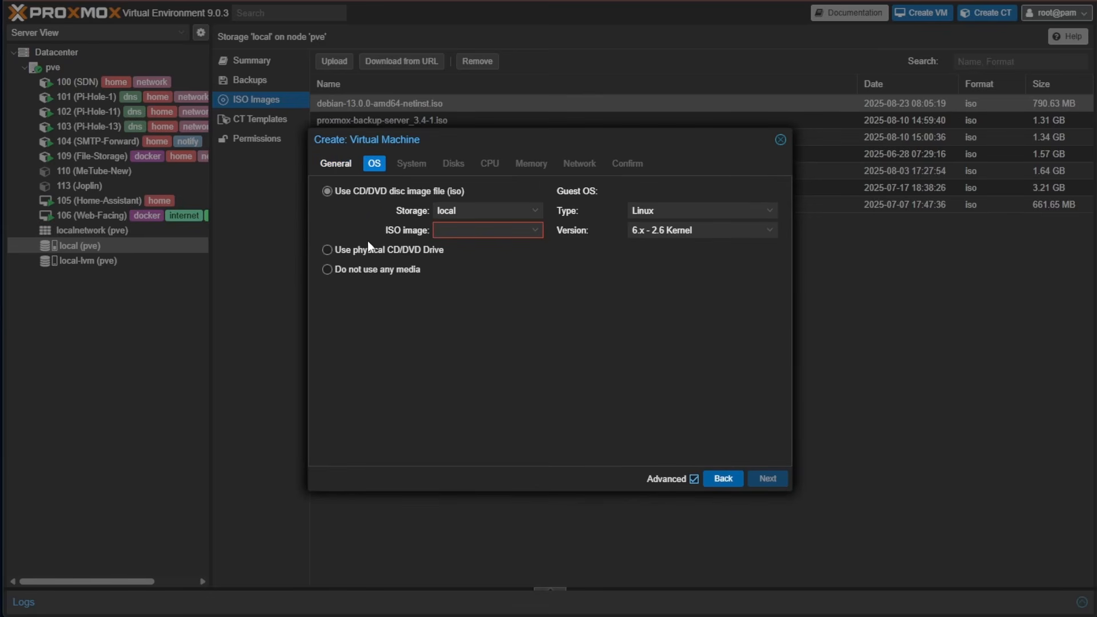
click(481, 230)
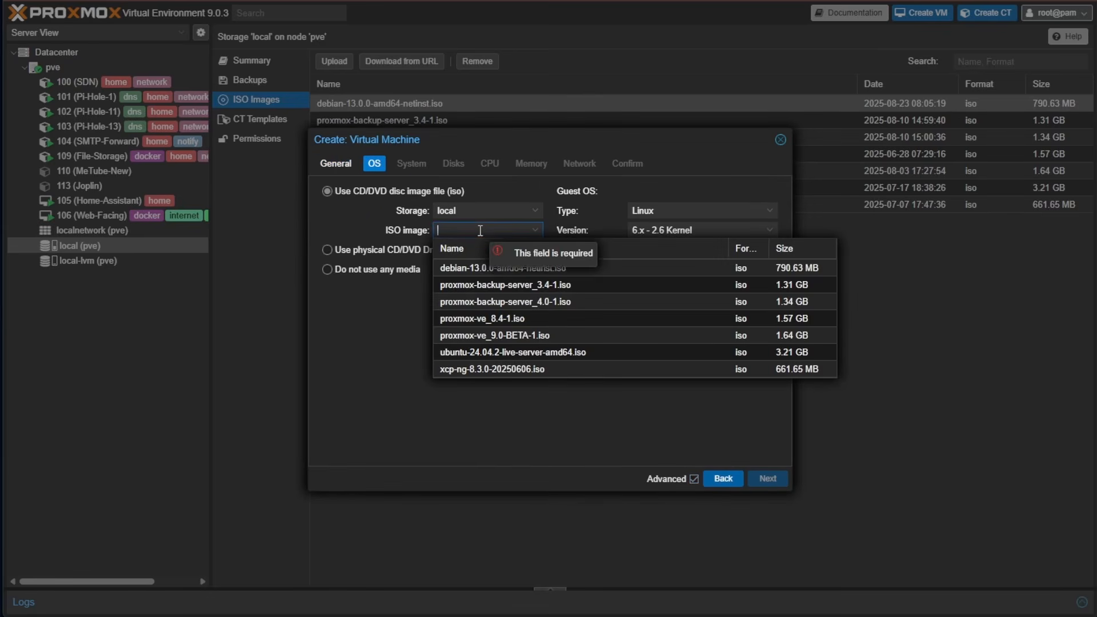
click(481, 269)
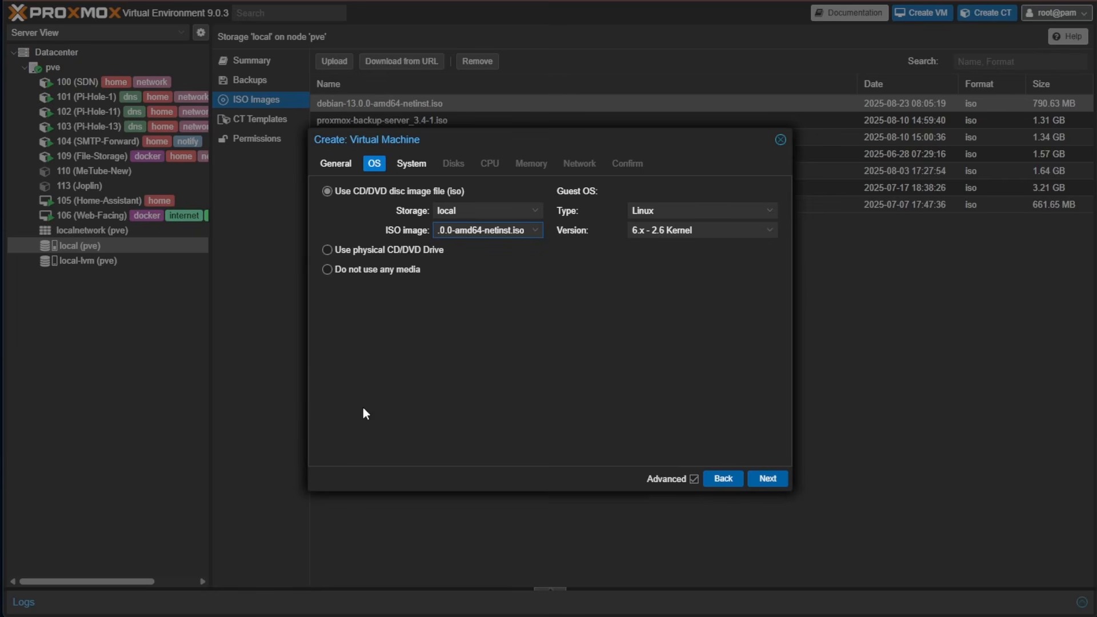
Use OVMF (UEFI) firmware with the EFI disk on local-lvm and Pre-Enroll keys off
click(766, 479)
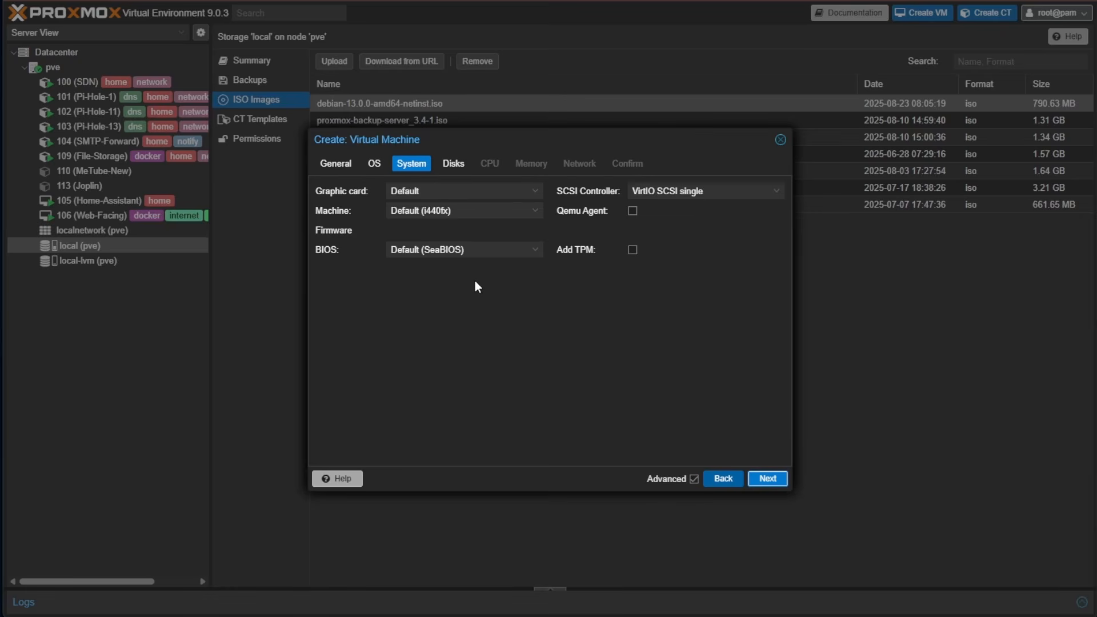
click(476, 252)
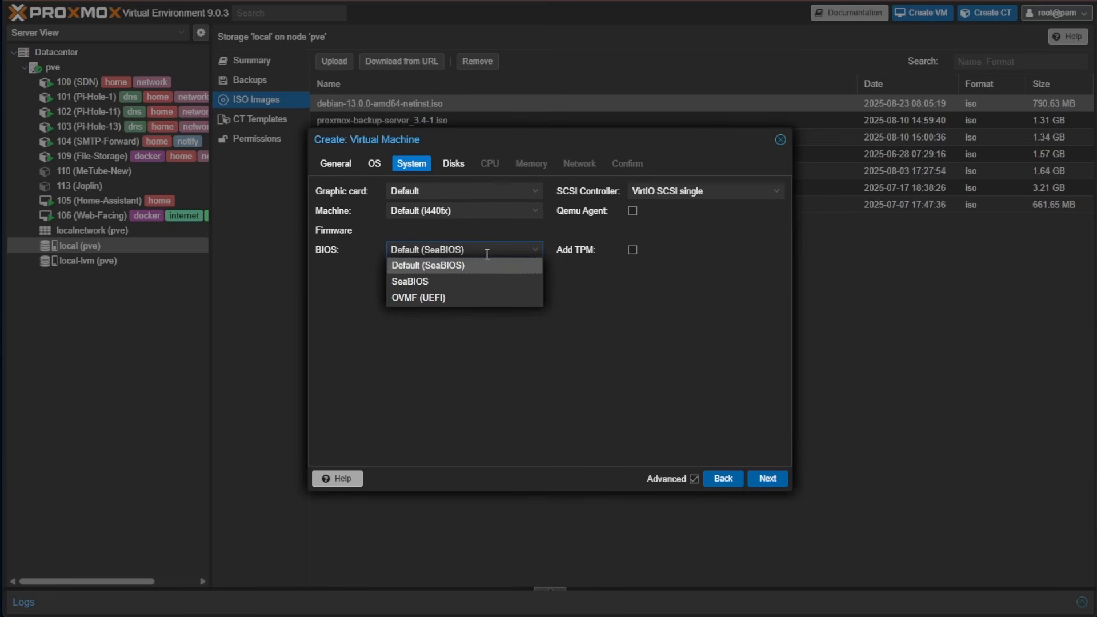
click(443, 299)
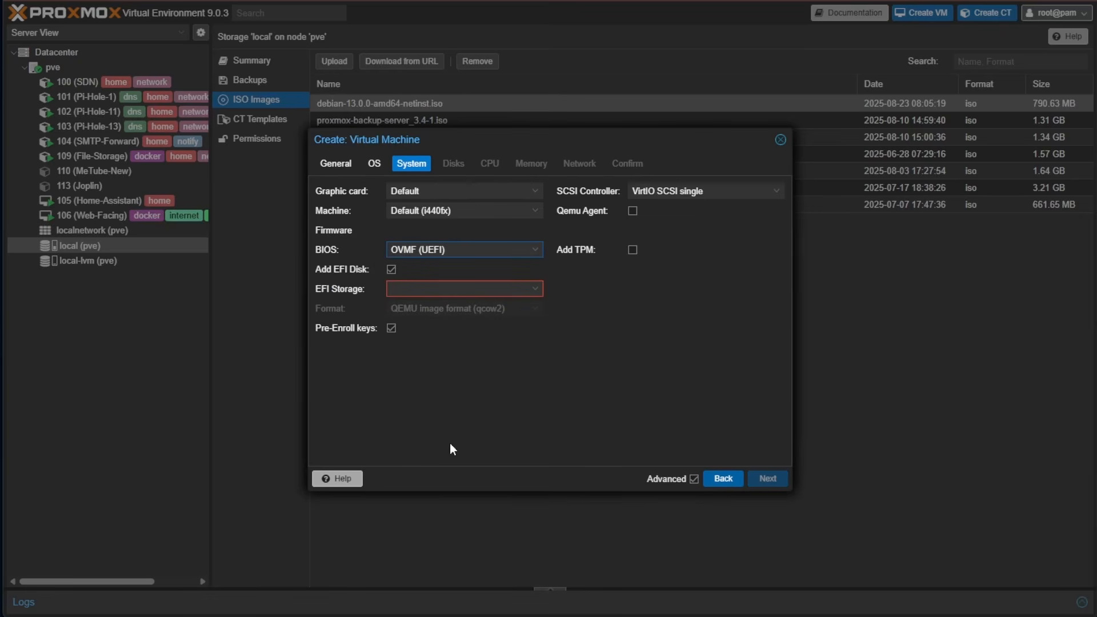
click(433, 290)
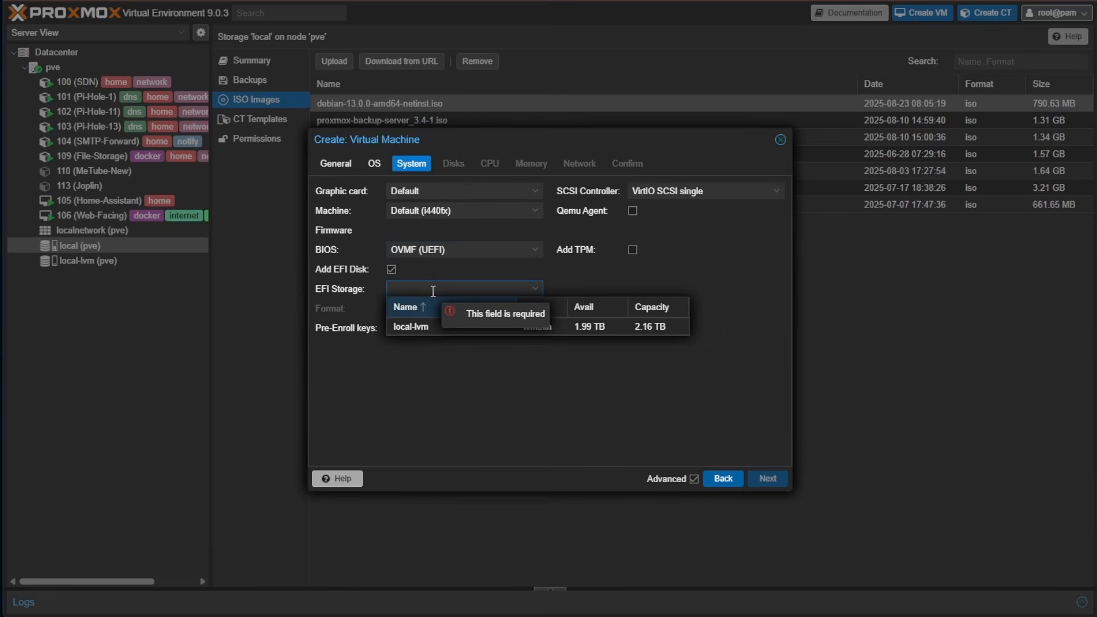
click(411, 328)
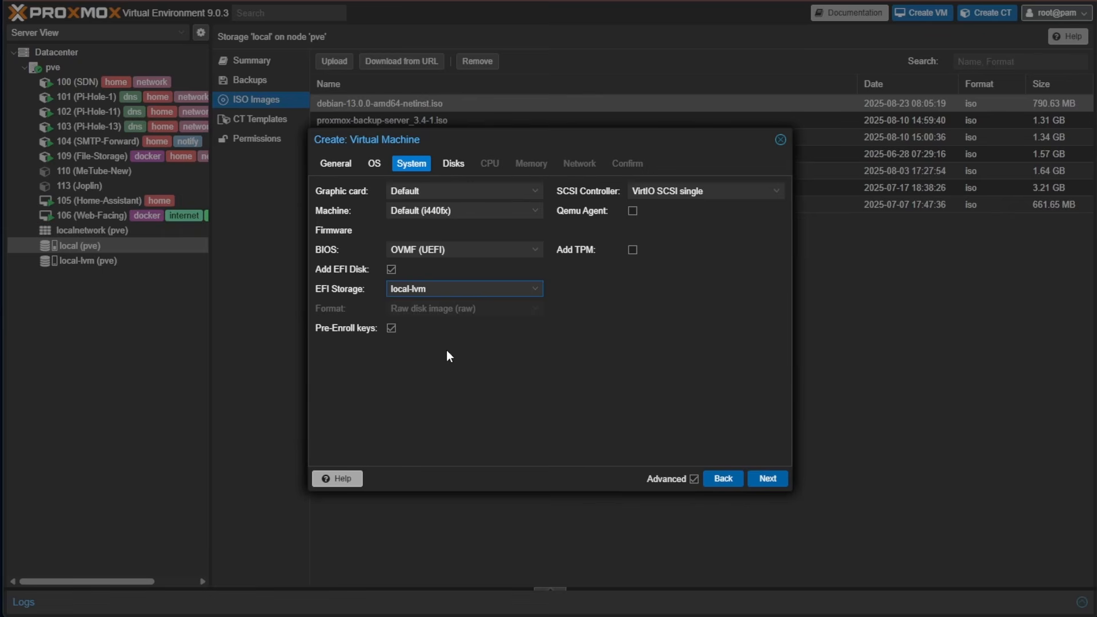
mouse_move(403, 336)
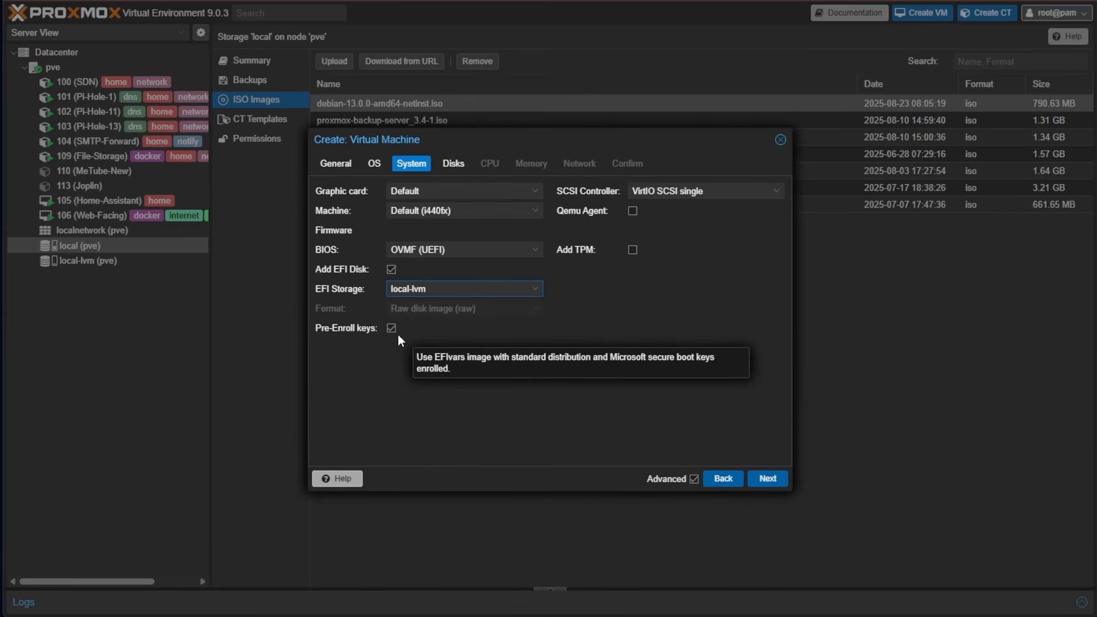
click(392, 328)
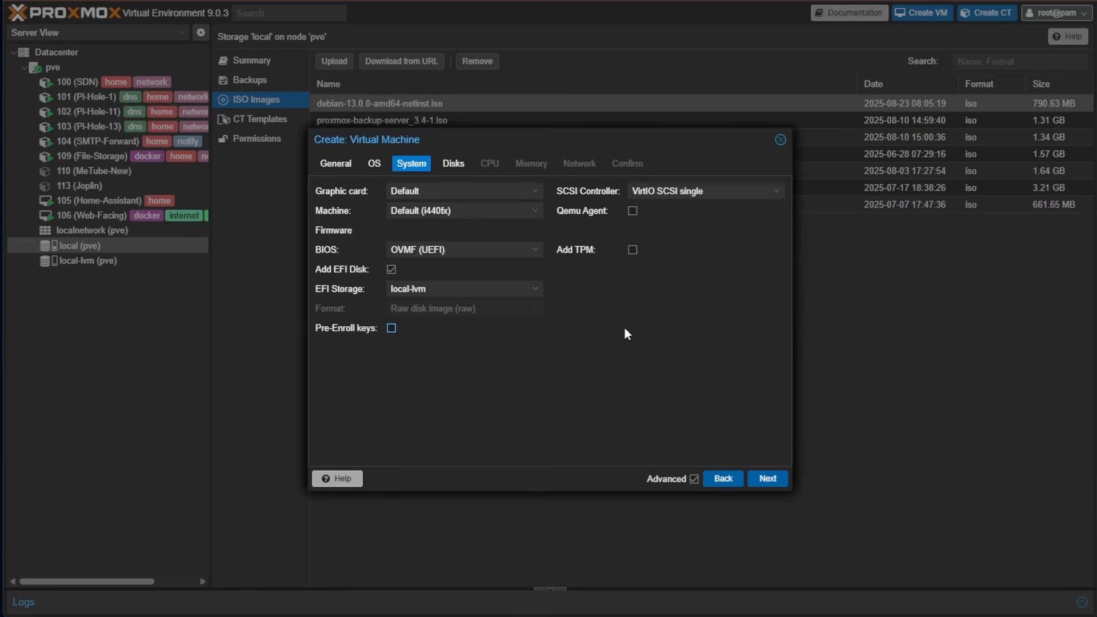
Enable the Qemu guest agent and change the disk size from 32 to 50 GiB
click(634, 212)
click(763, 482)
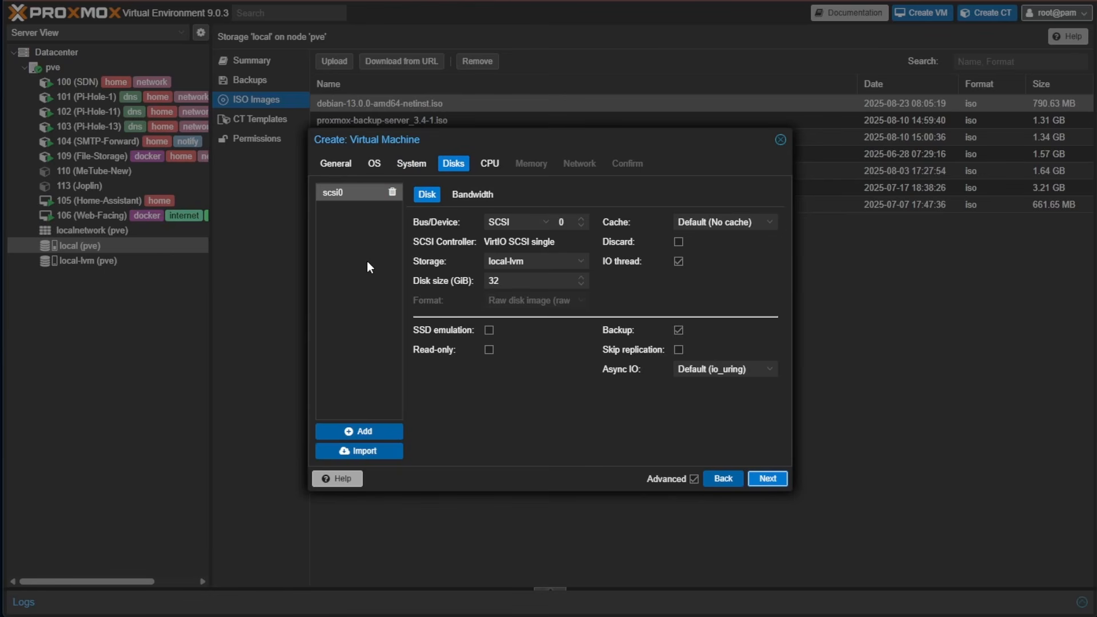
drag(504, 280, 464, 281)
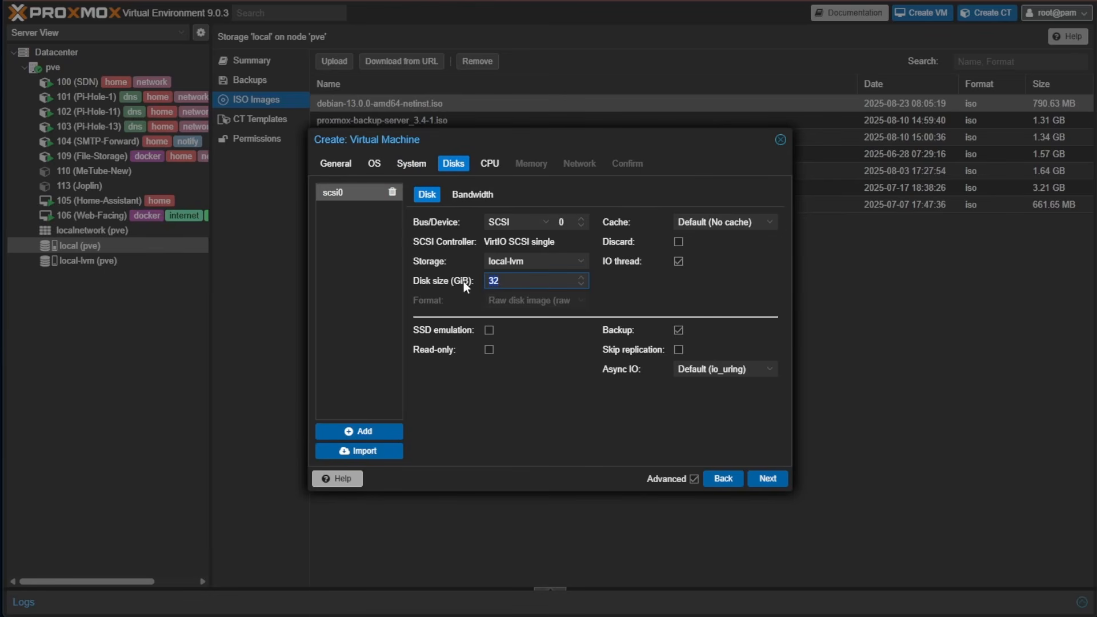
text(50)
On the CPU page, set 2 cores and the 'host' CPU type, then advance to Memory
click(768, 478)
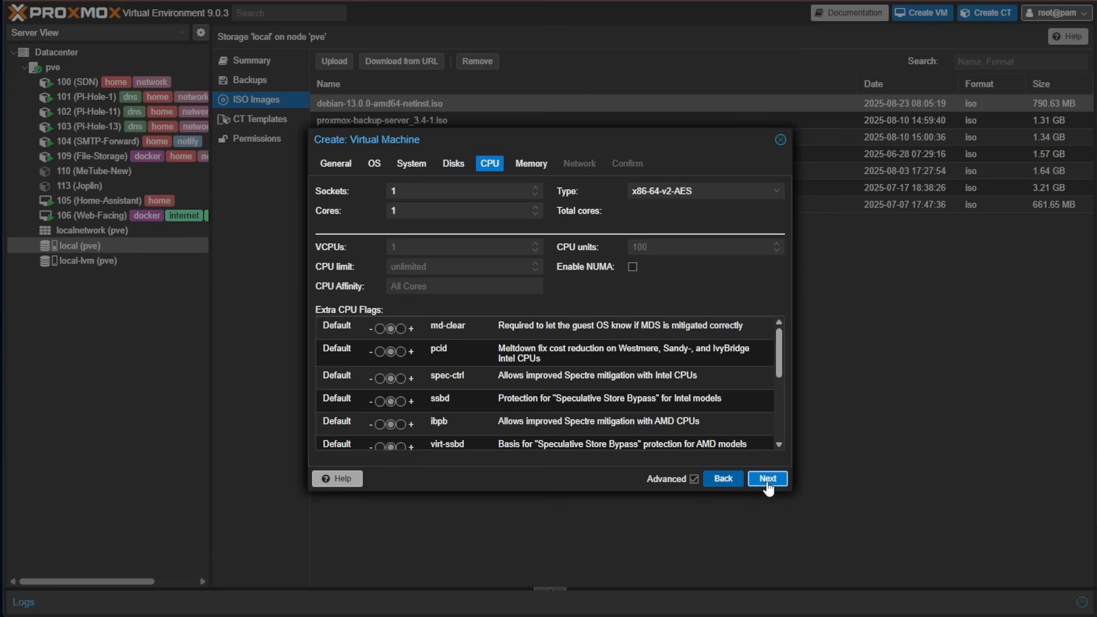
click(535, 206)
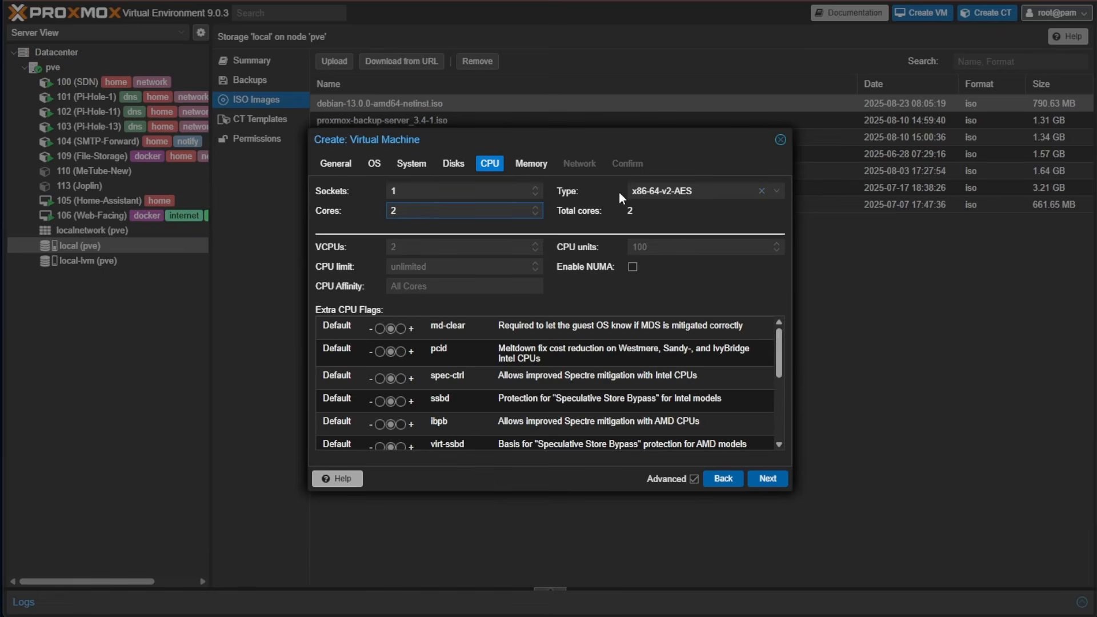
click(775, 193)
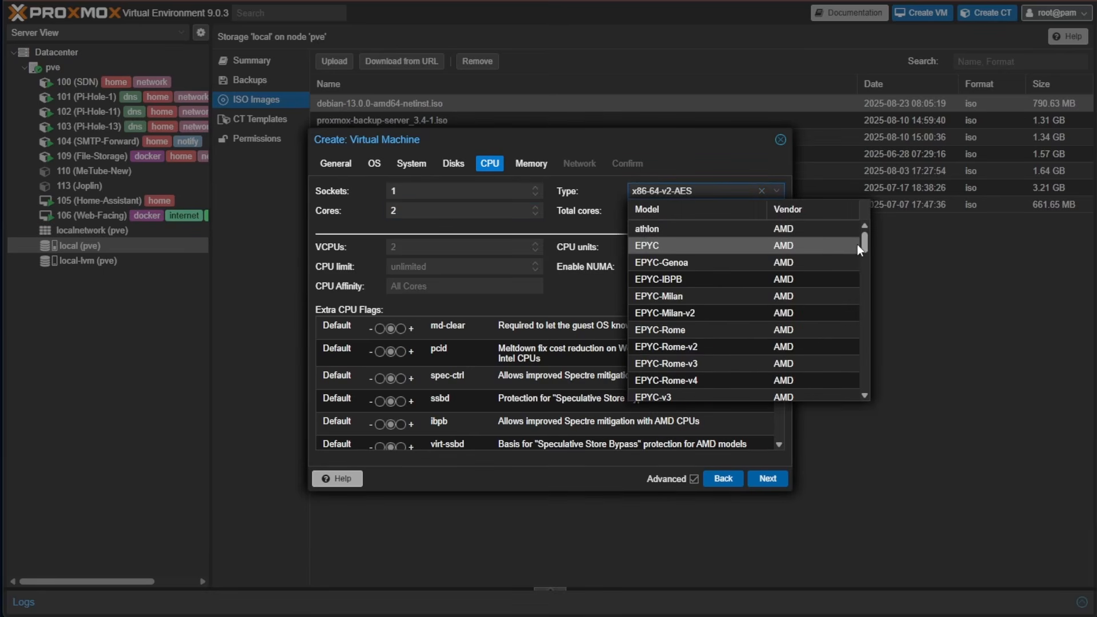
drag(861, 242, 869, 398)
click(721, 397)
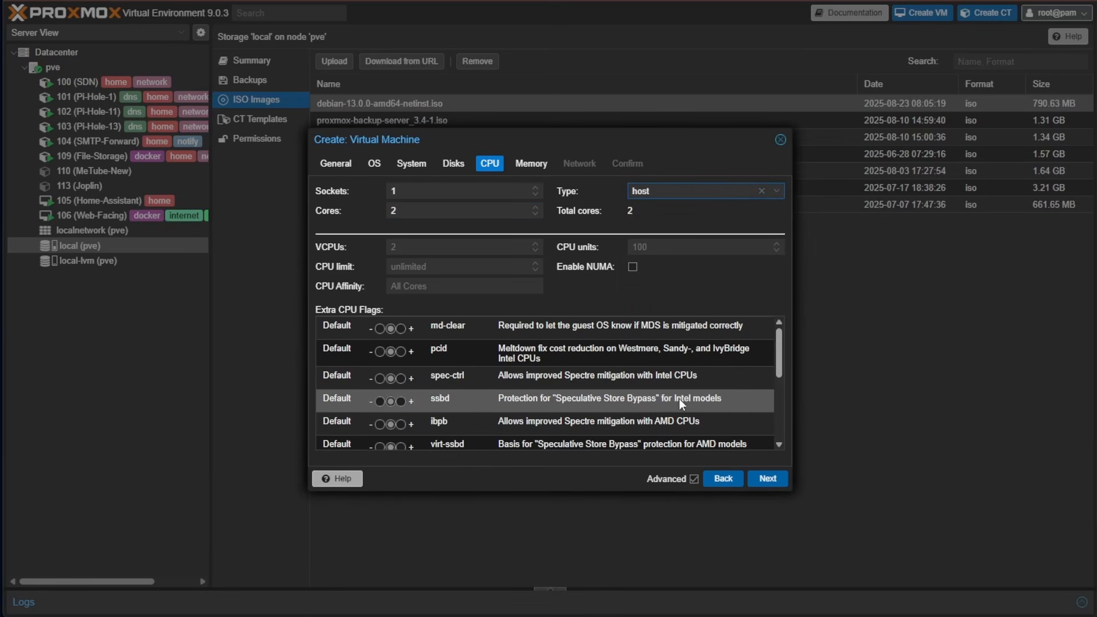
click(780, 485)
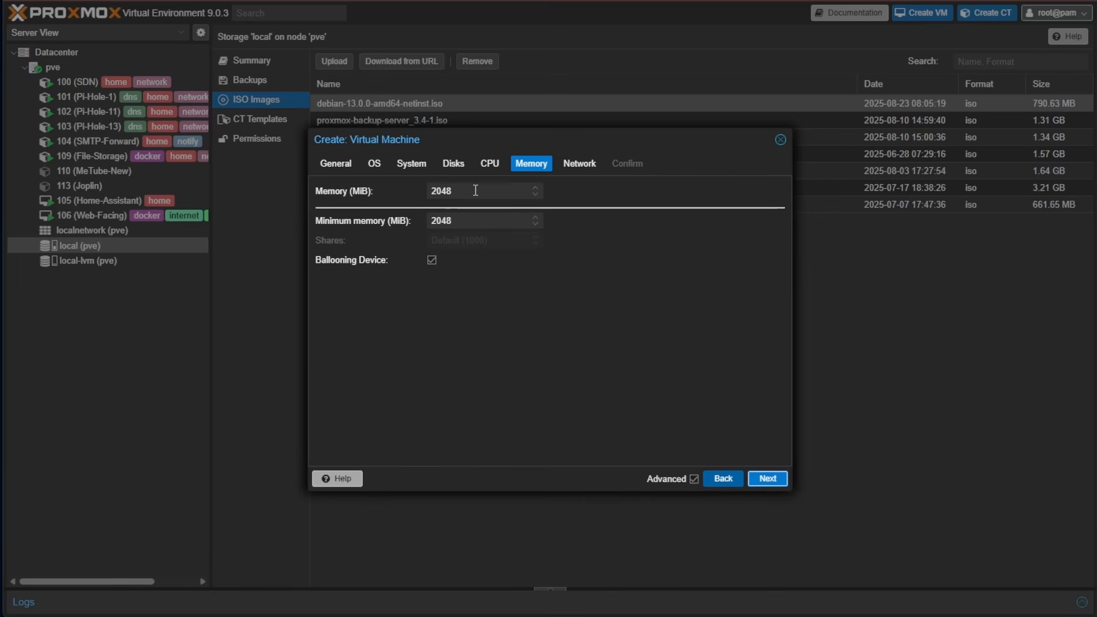
Set Memory to 4096 MiB and Minimum memory to 2048 MiB
drag(475, 190, 421, 183)
text(4096)
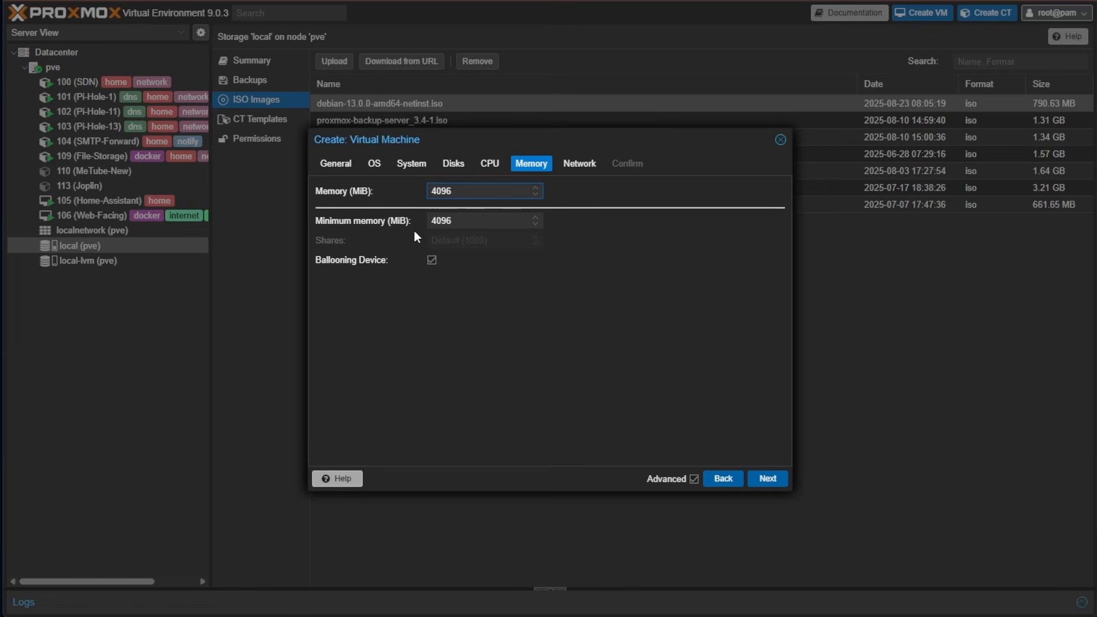
drag(465, 220, 378, 221)
text(2048)
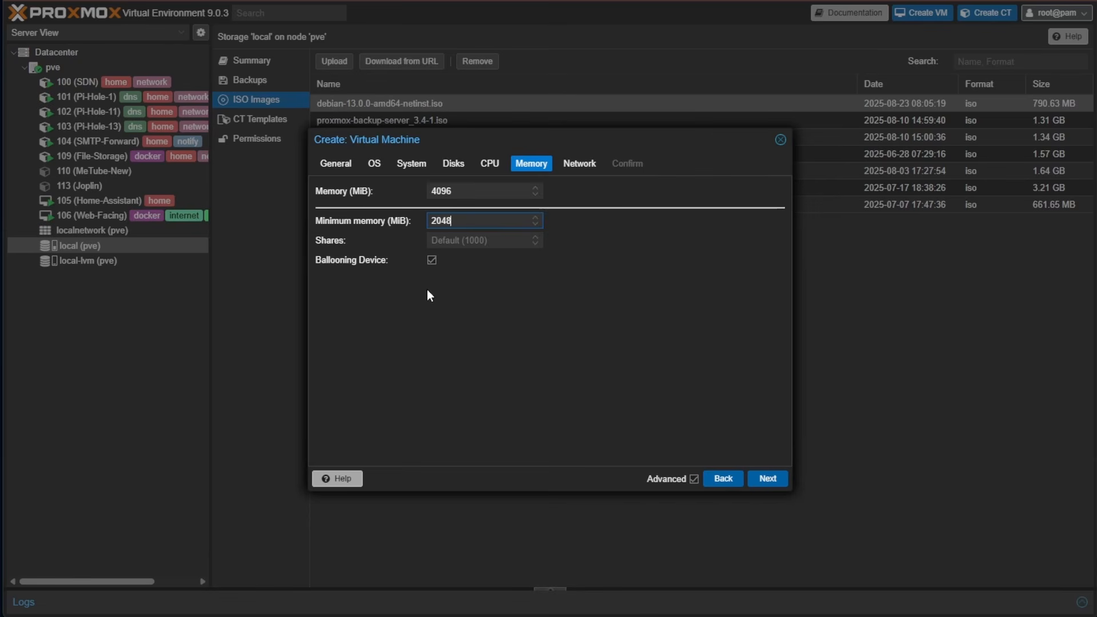
click(681, 269)
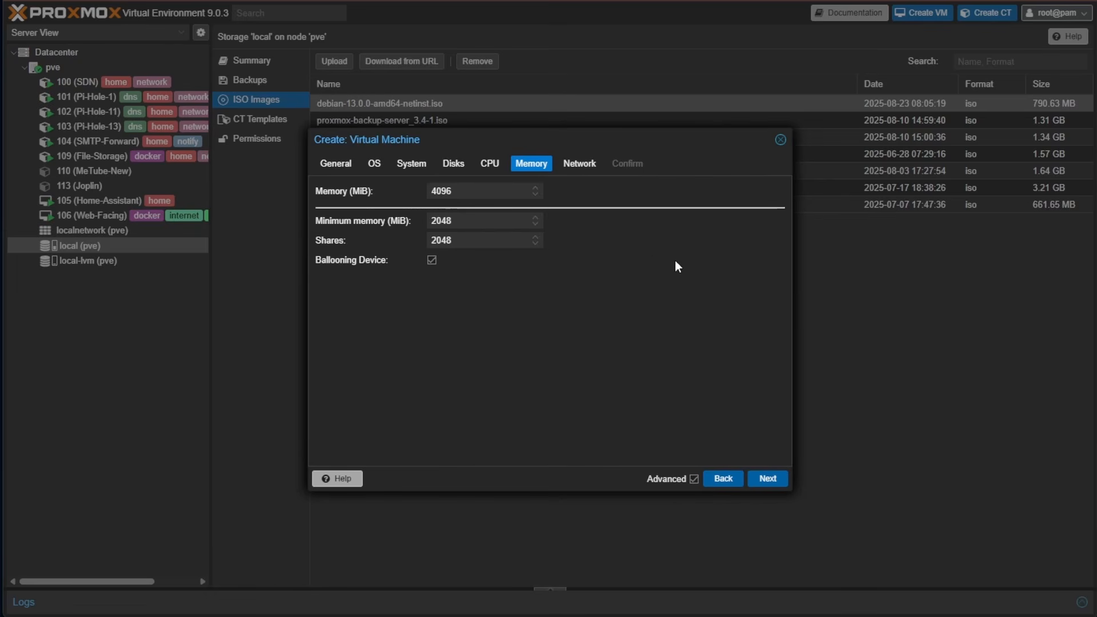
Attach the VM's network to bridge vmbr3 and review the Confirm summary
click(767, 478)
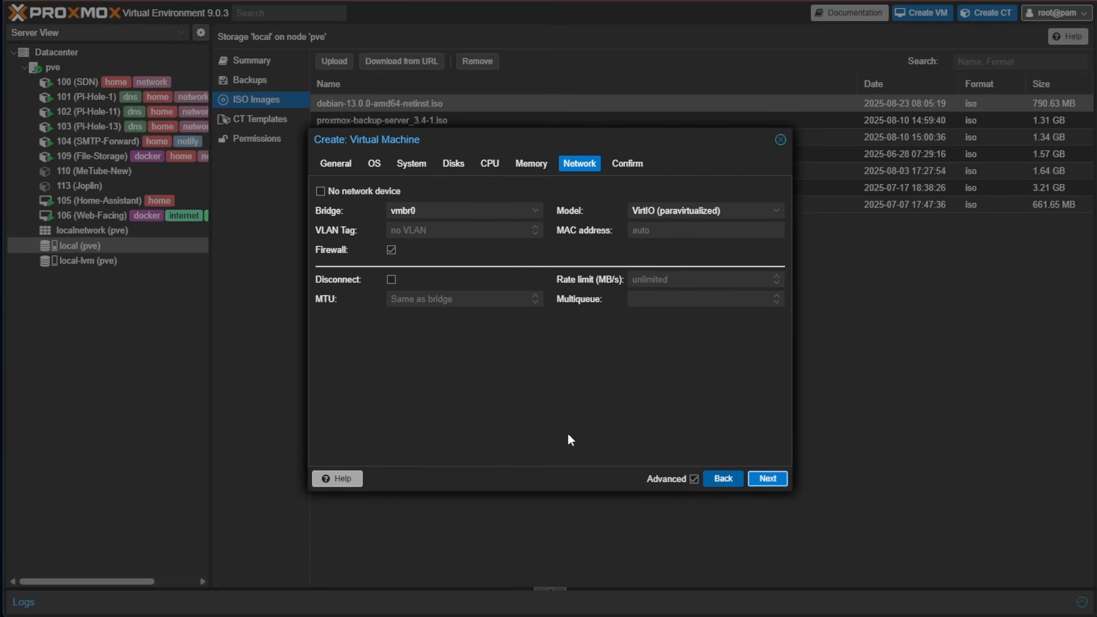
click(427, 211)
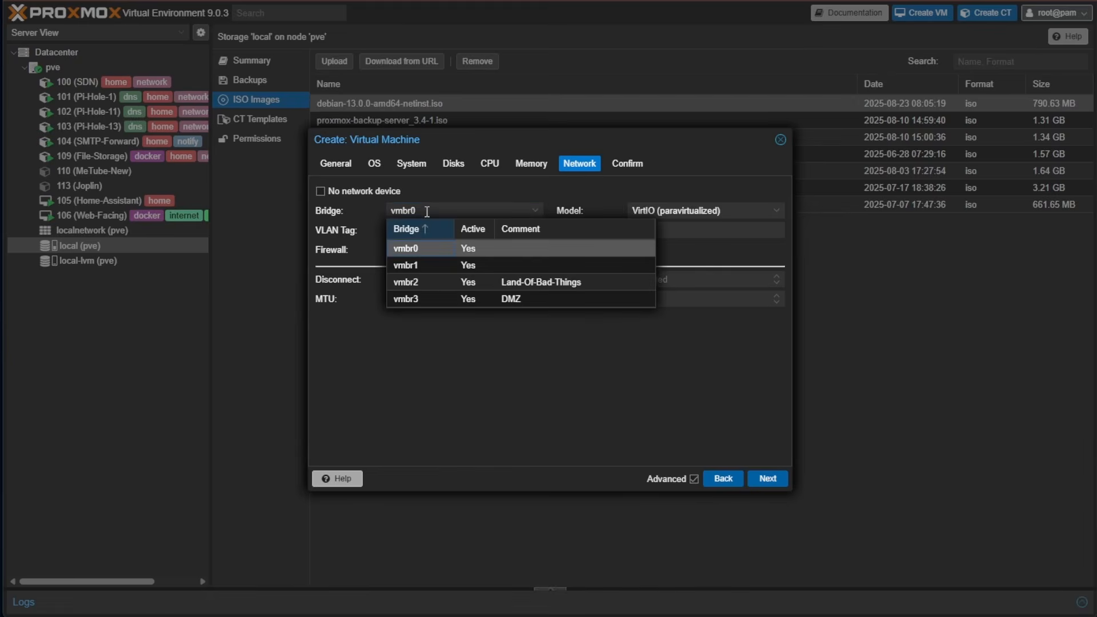
click(406, 298)
click(767, 478)
scroll(771, 366, down, 3)
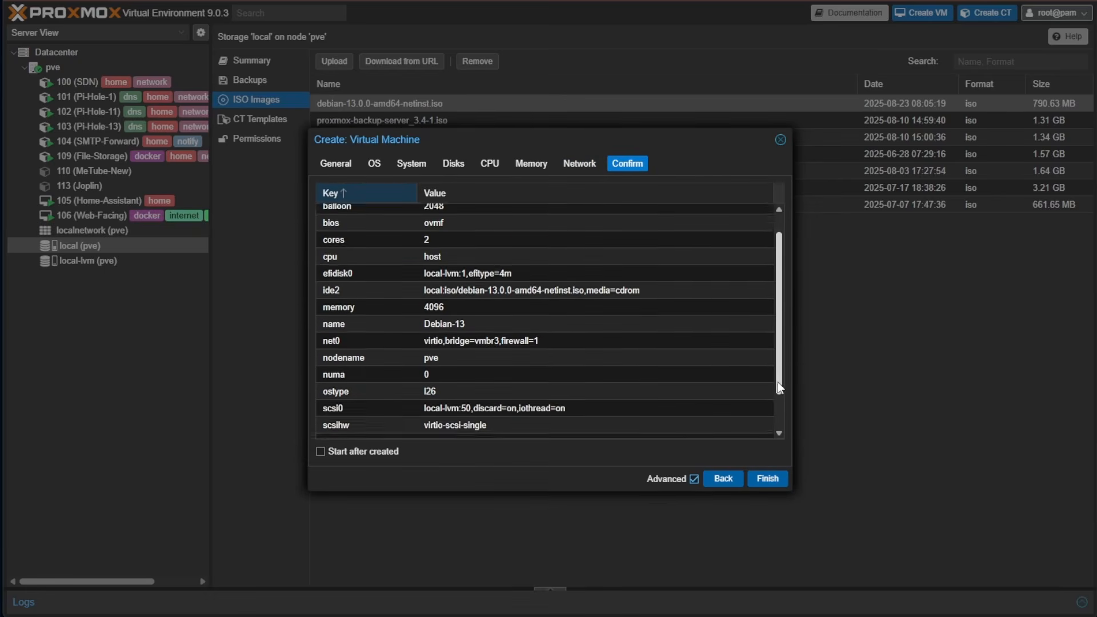
scroll(776, 321, up, 3)
Finish the wizard to create VM 1000 (Debian-13) and select it in the resource tree
click(780, 481)
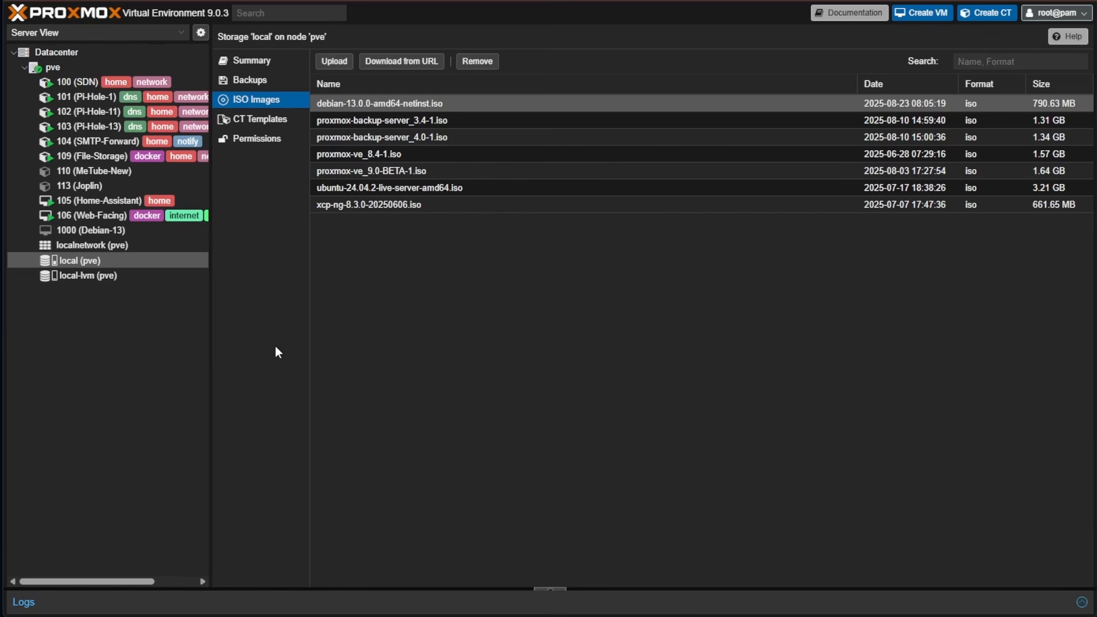
click(107, 231)
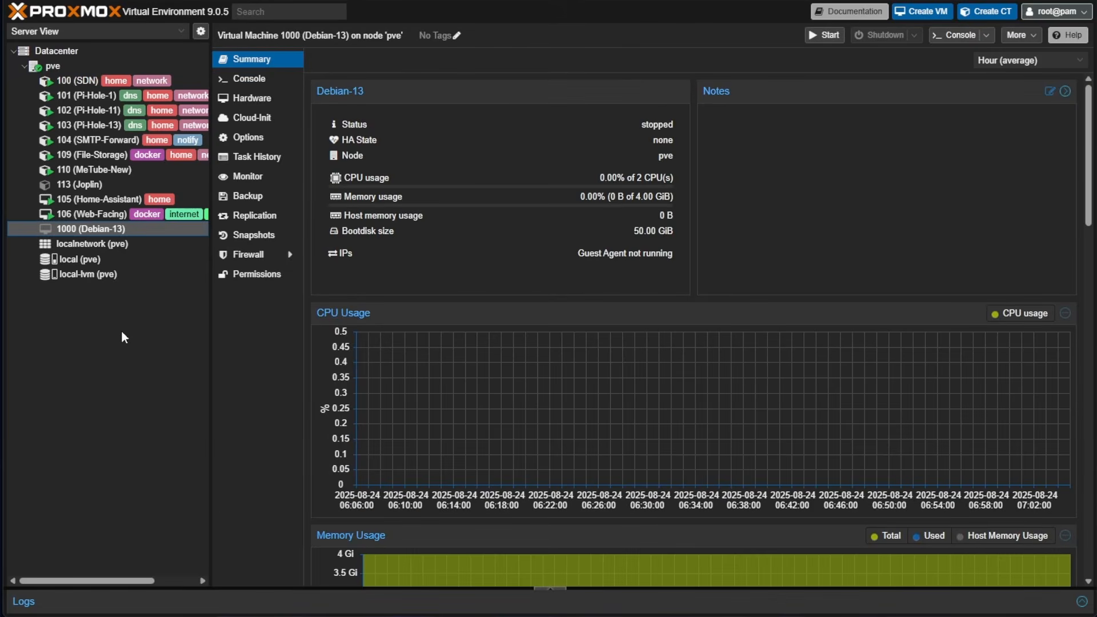
Browse VM 1000's Hardware list, Add menu and Cloud-Init page, ending on Options
click(250, 97)
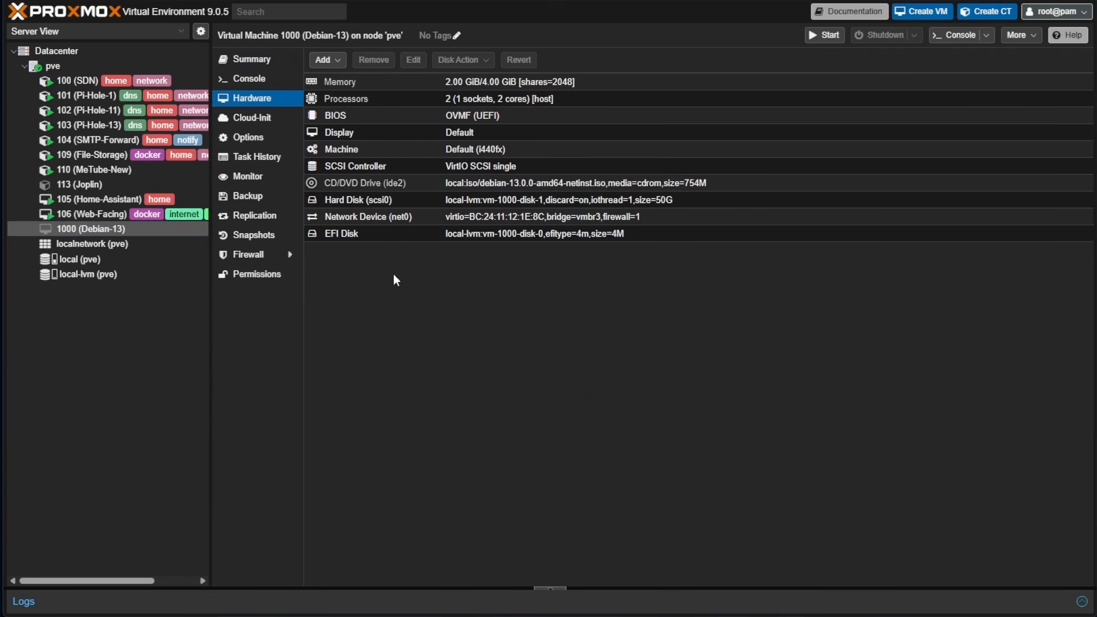
click(338, 62)
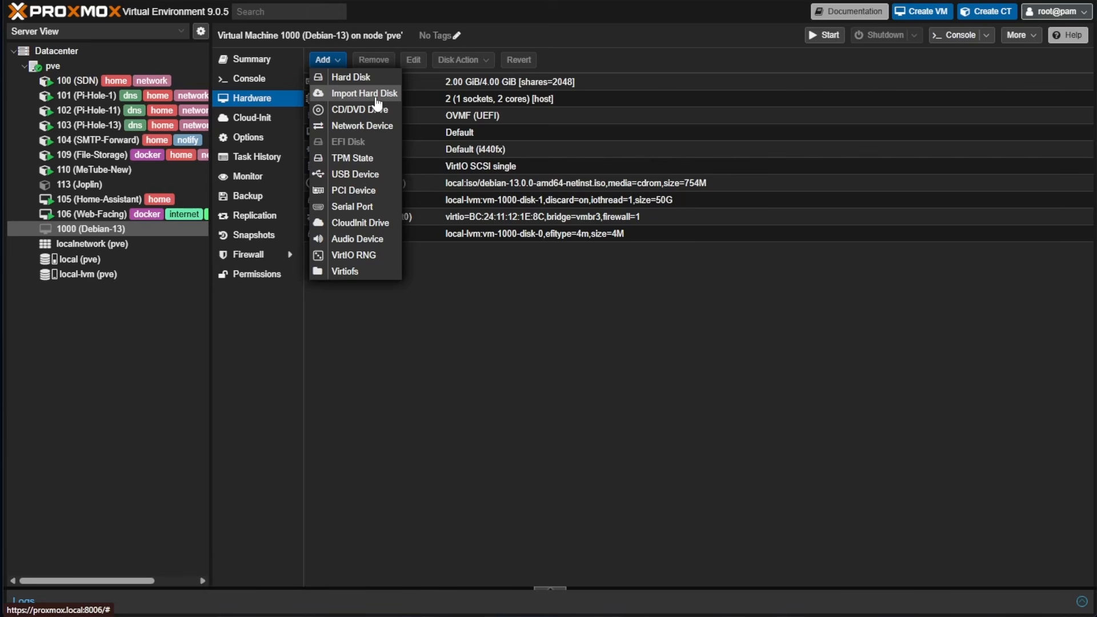
click(280, 126)
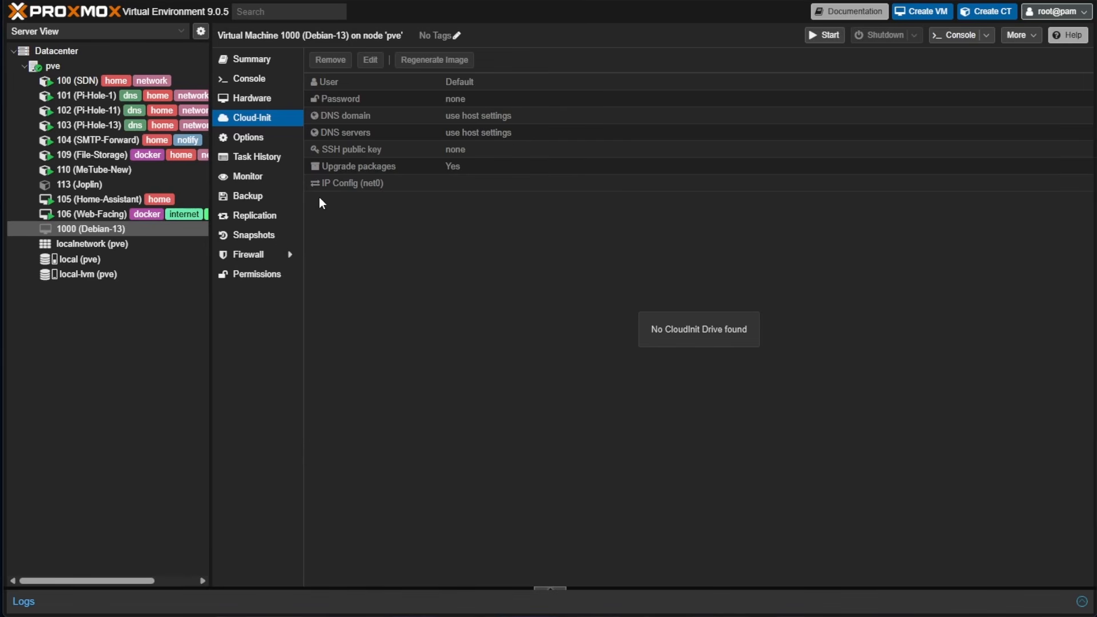
click(260, 138)
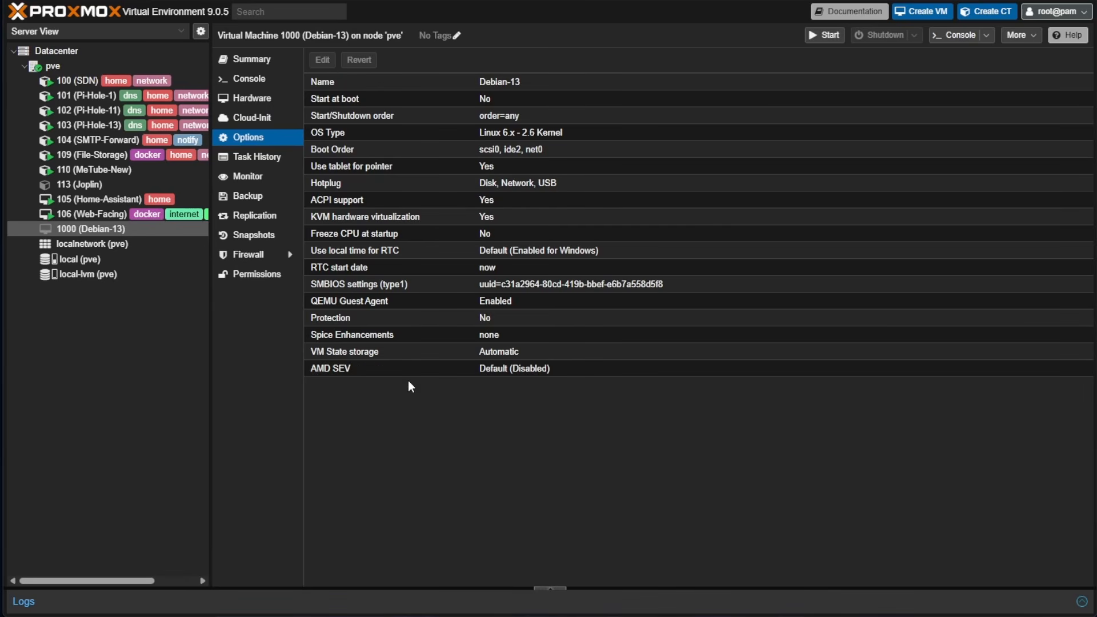
Inspect the Start at boot setting and cancel it, leaving it at No
click(461, 101)
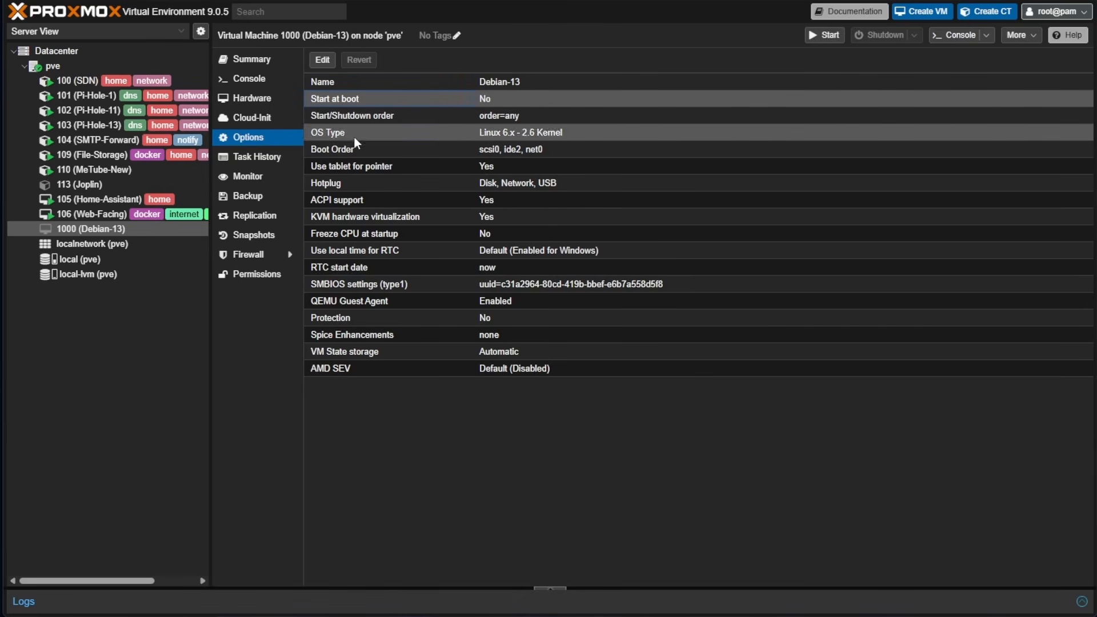
click(322, 59)
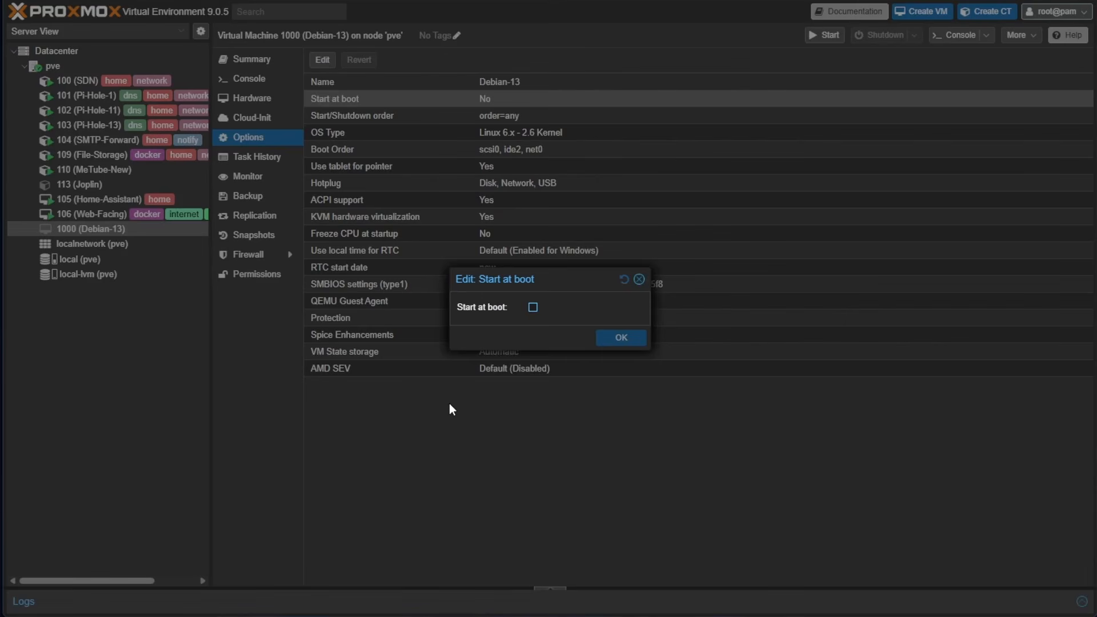
click(533, 307)
click(639, 280)
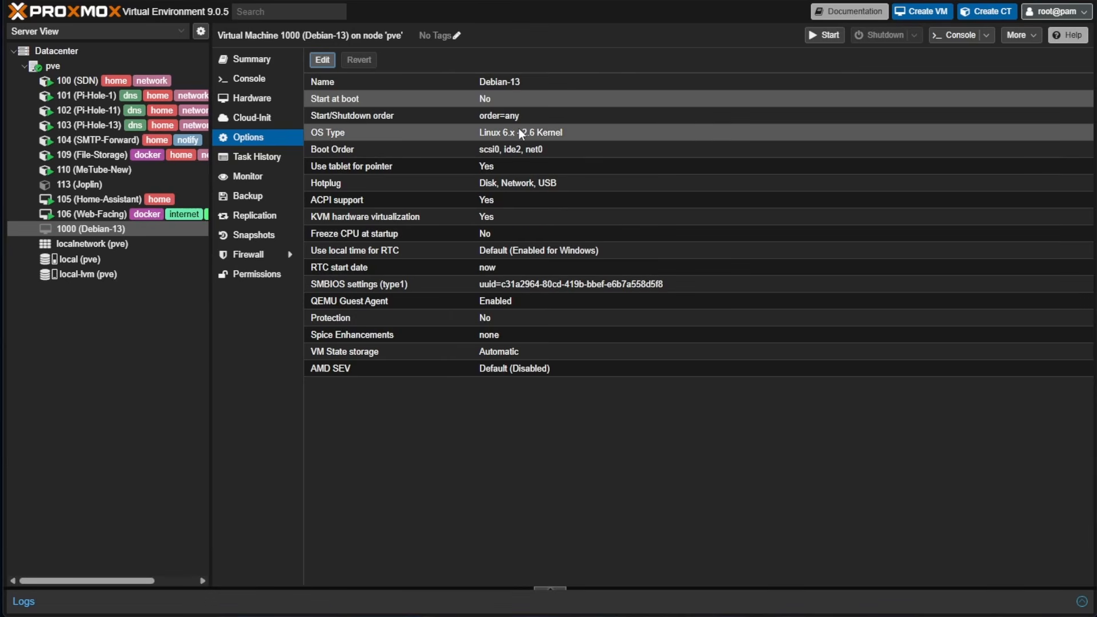
Check Start/Shutdown order without changes, then bring up the Boot Order editor
click(337, 113)
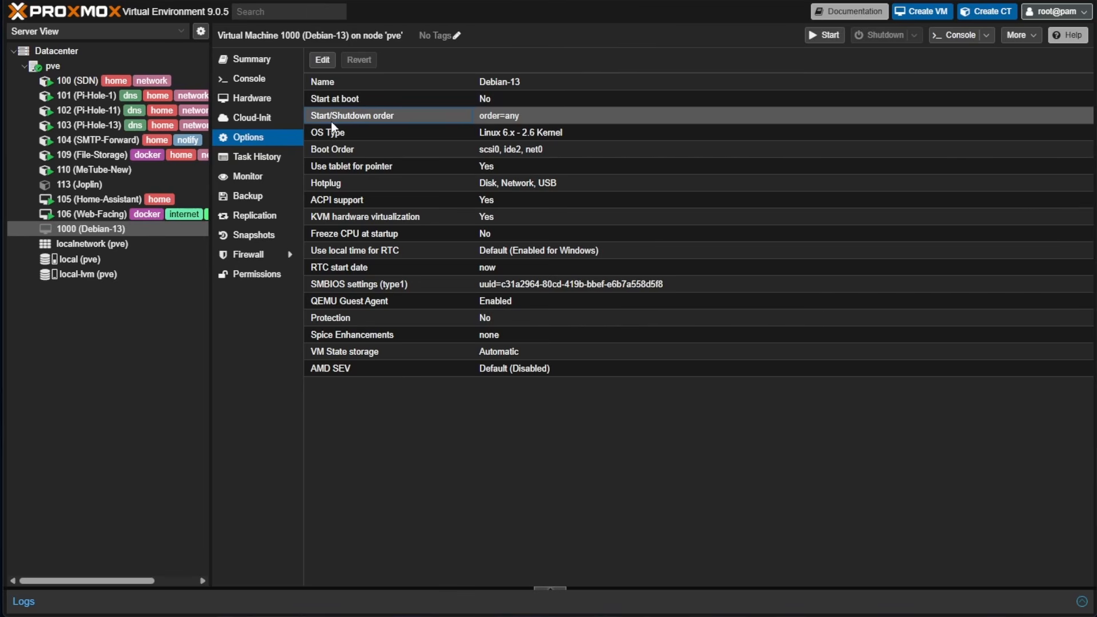
click(318, 66)
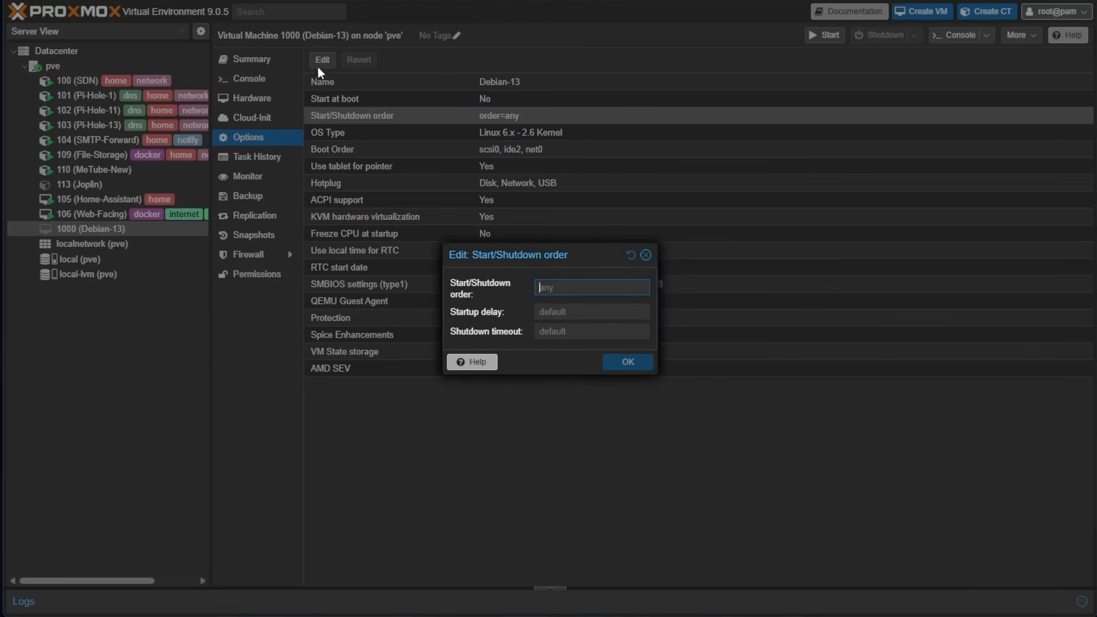
click(537, 331)
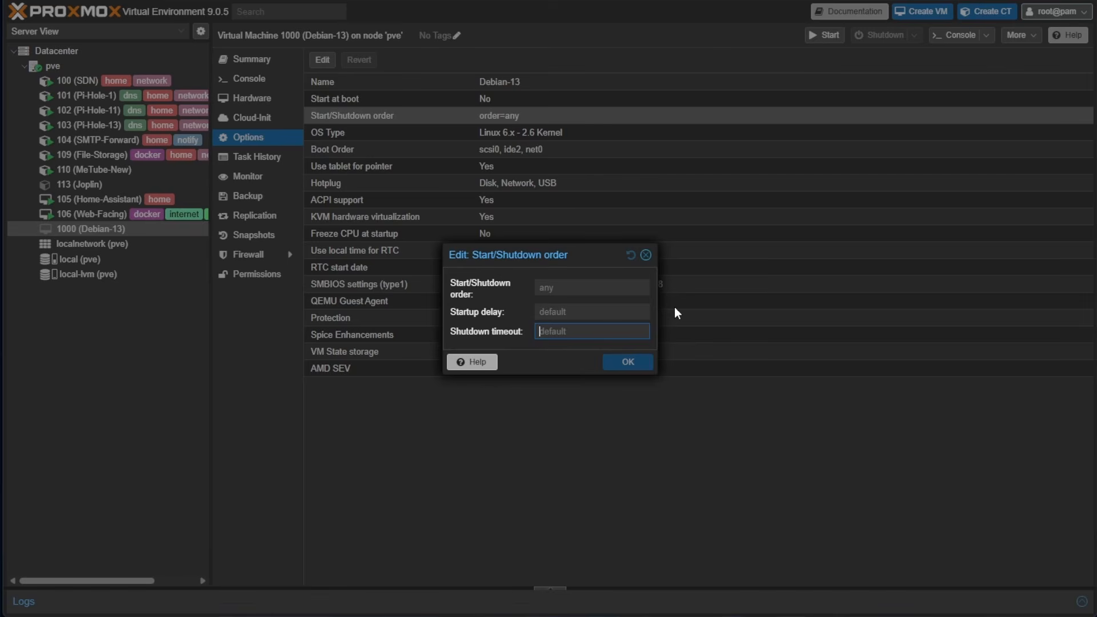
click(645, 255)
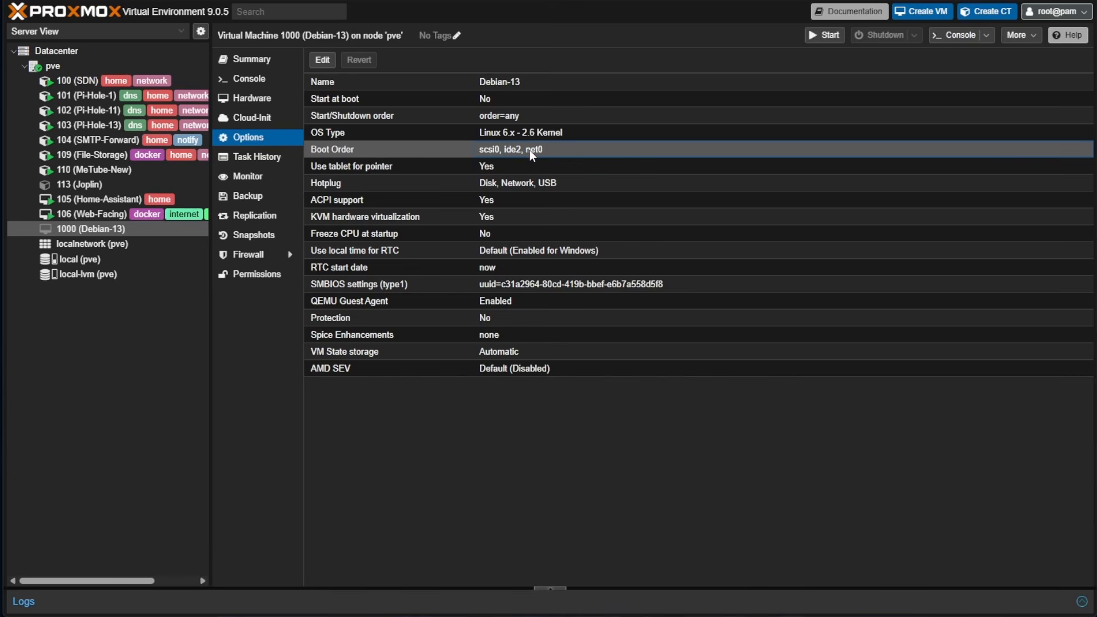
click(323, 60)
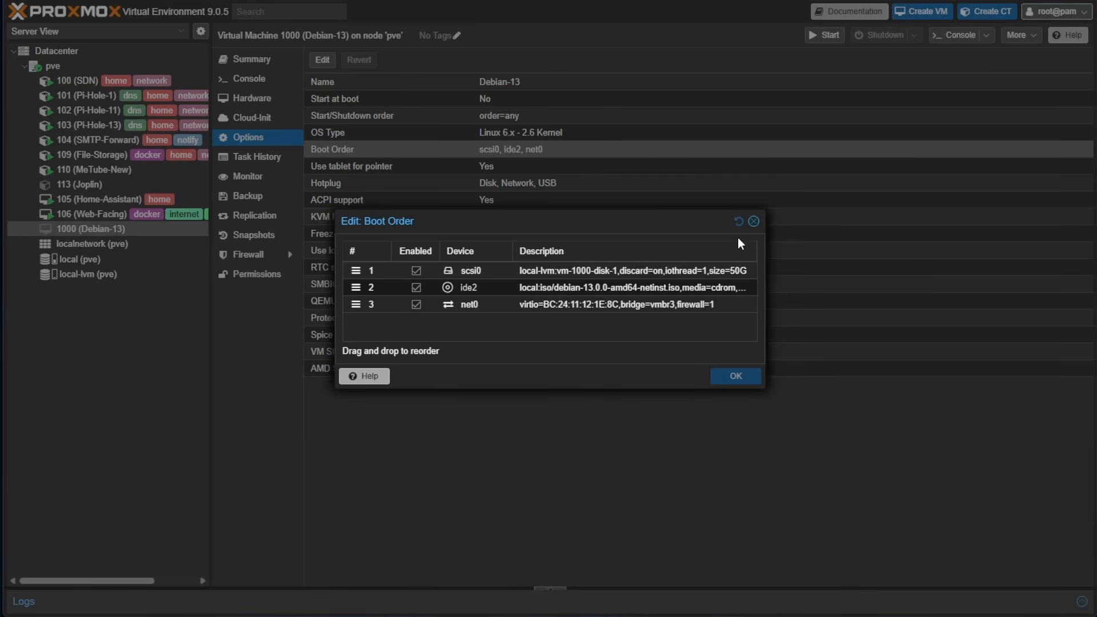
Close Boot Order unchanged, confirm the QEMU Guest Agent is enabled, and view Task History
click(753, 221)
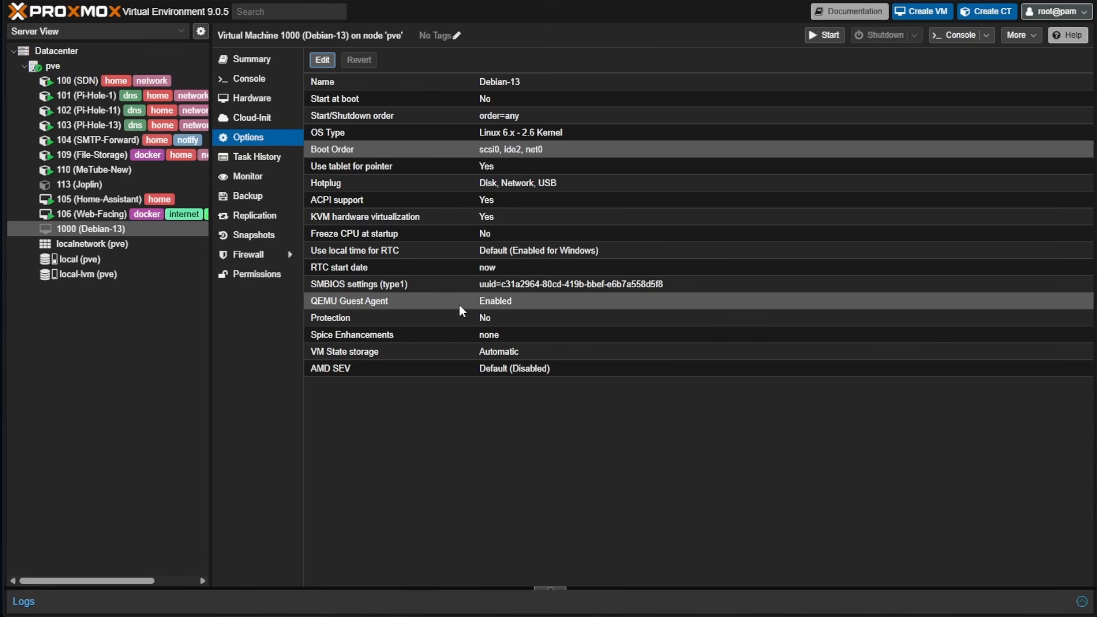
click(367, 304)
click(321, 61)
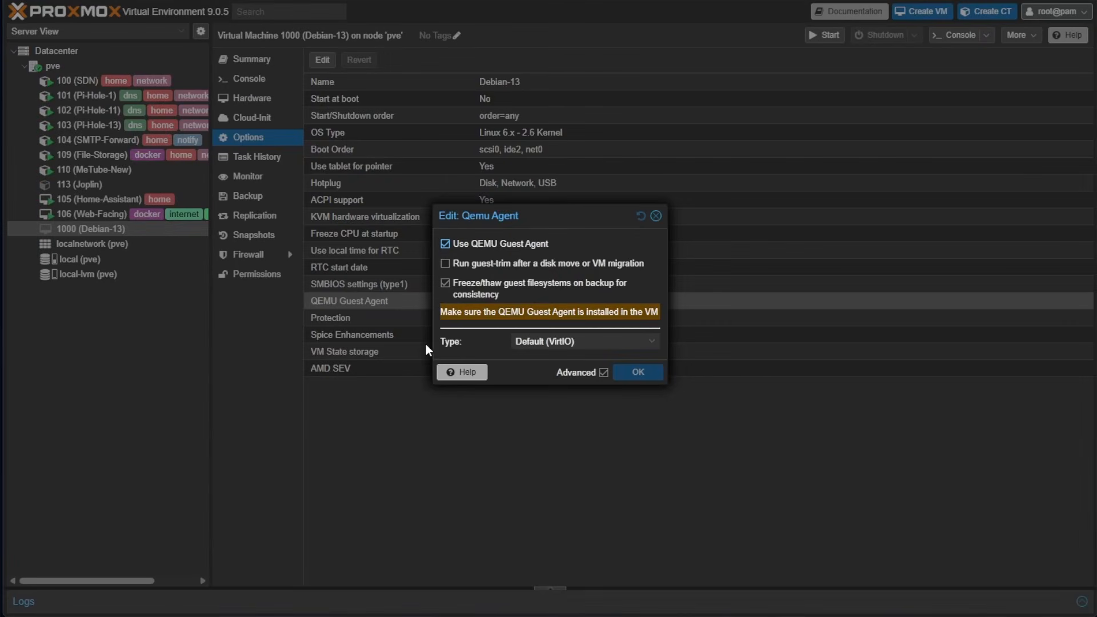
click(655, 216)
click(257, 156)
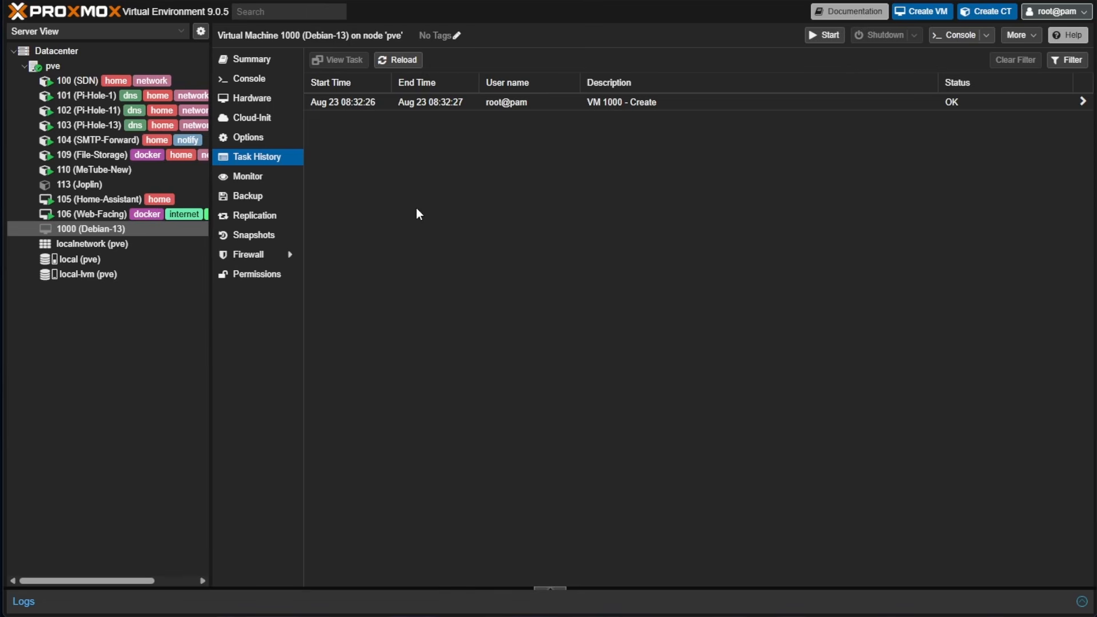
Look through VM 1000's Monitor, Backup, Replication and Snapshots pages
click(273, 177)
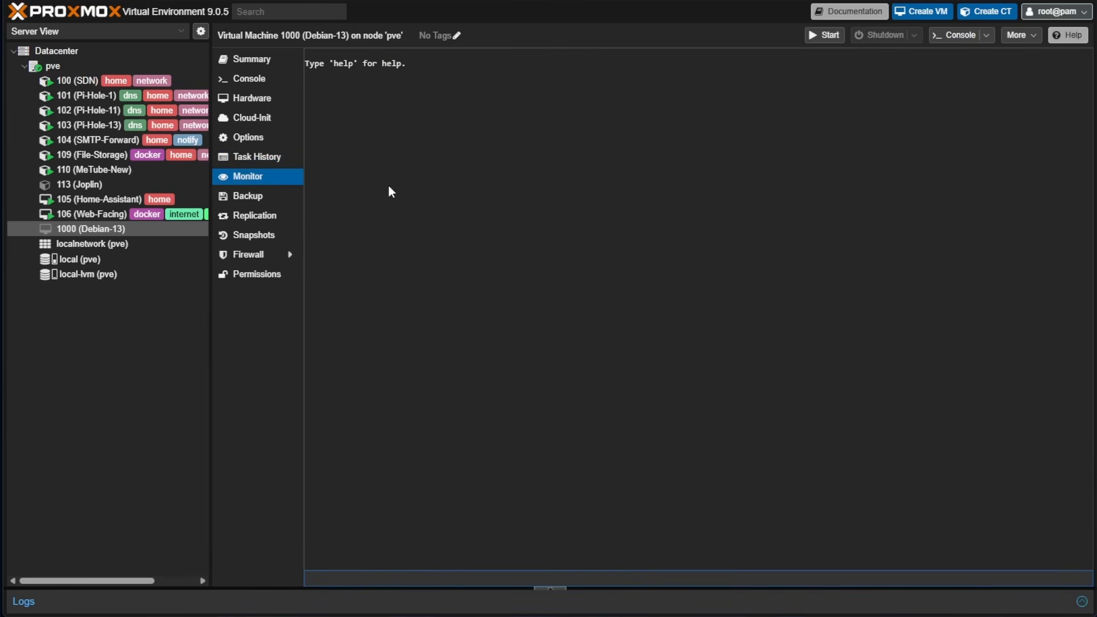
click(281, 197)
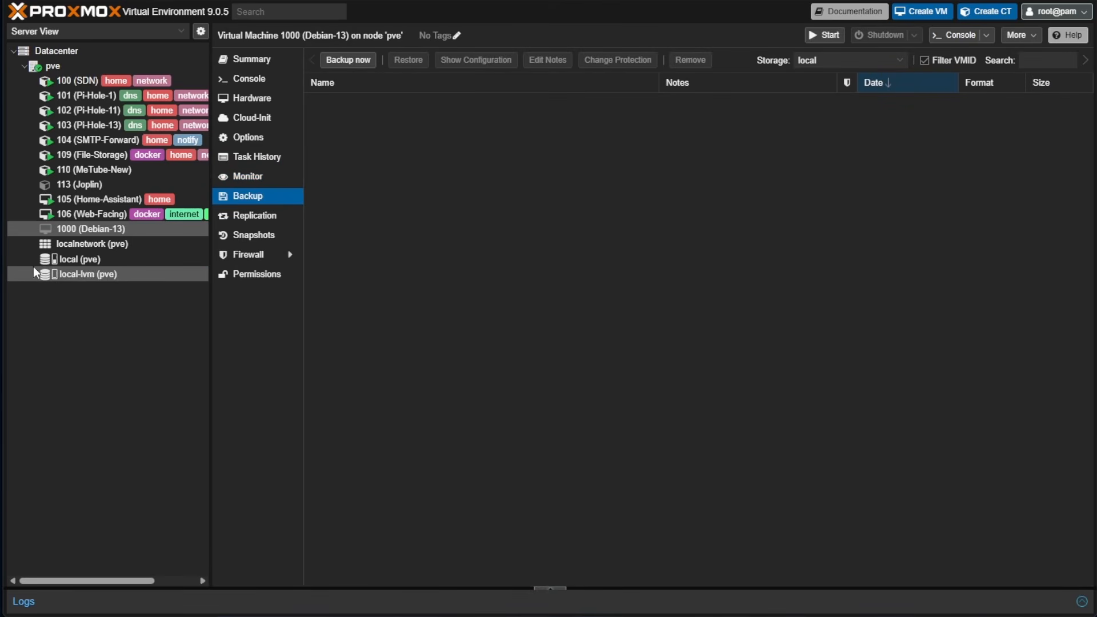
click(291, 218)
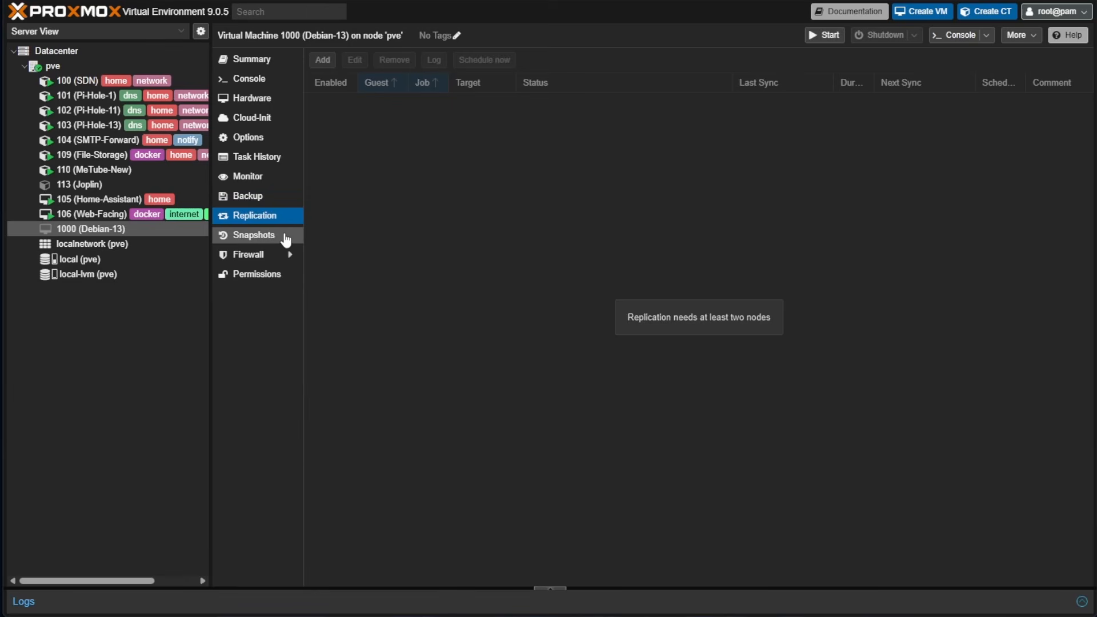
click(286, 237)
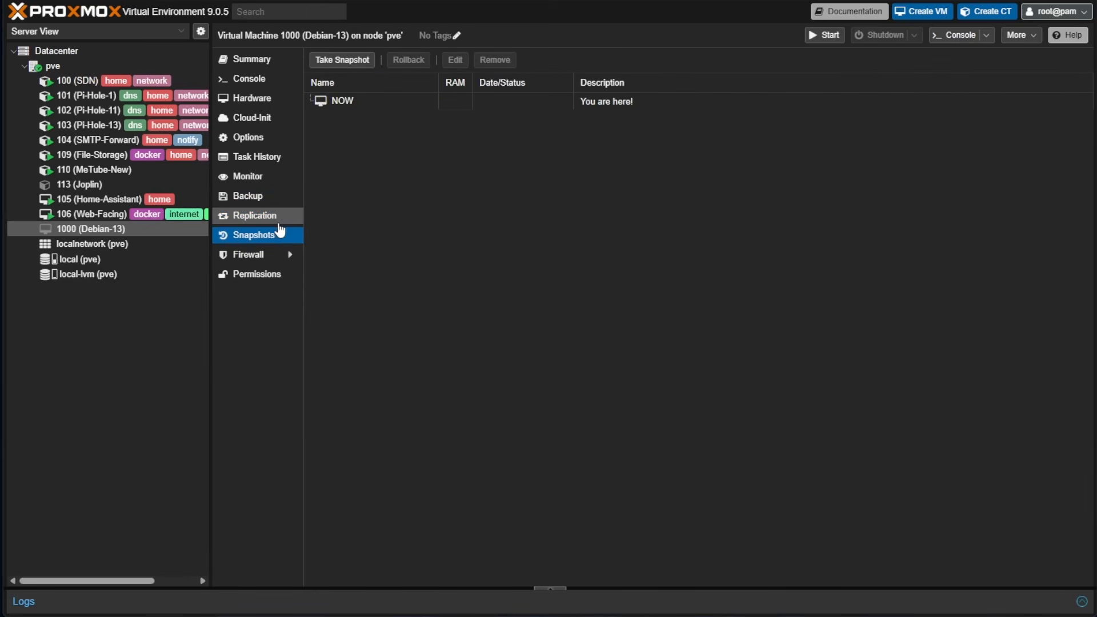
Check the VM's firewall rules and settle on Firewall Options, where Firewall is No
click(273, 255)
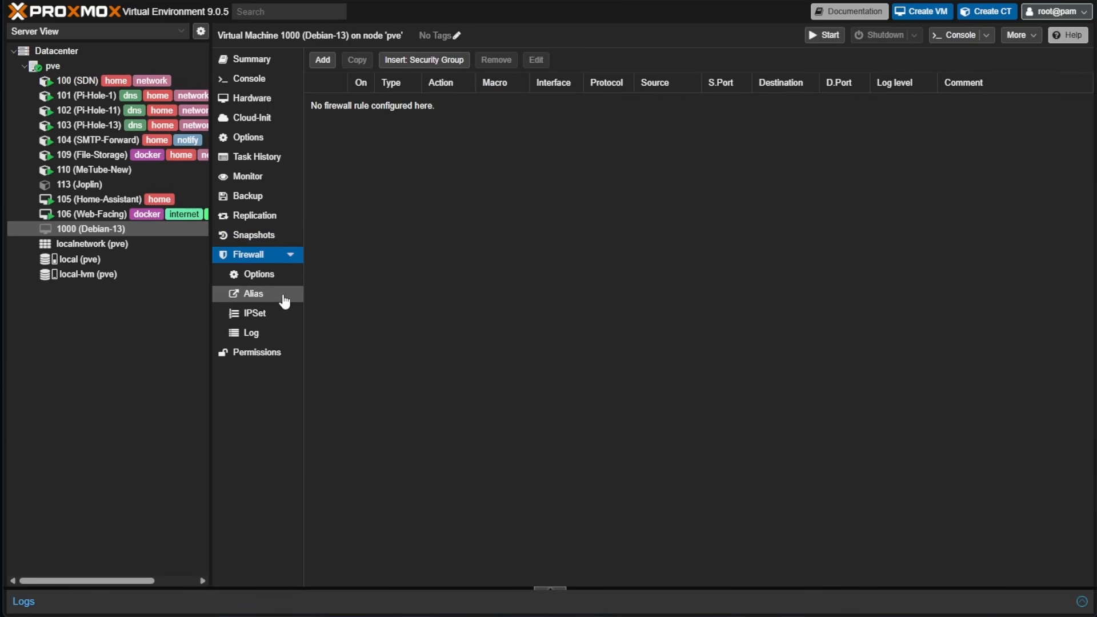
click(269, 275)
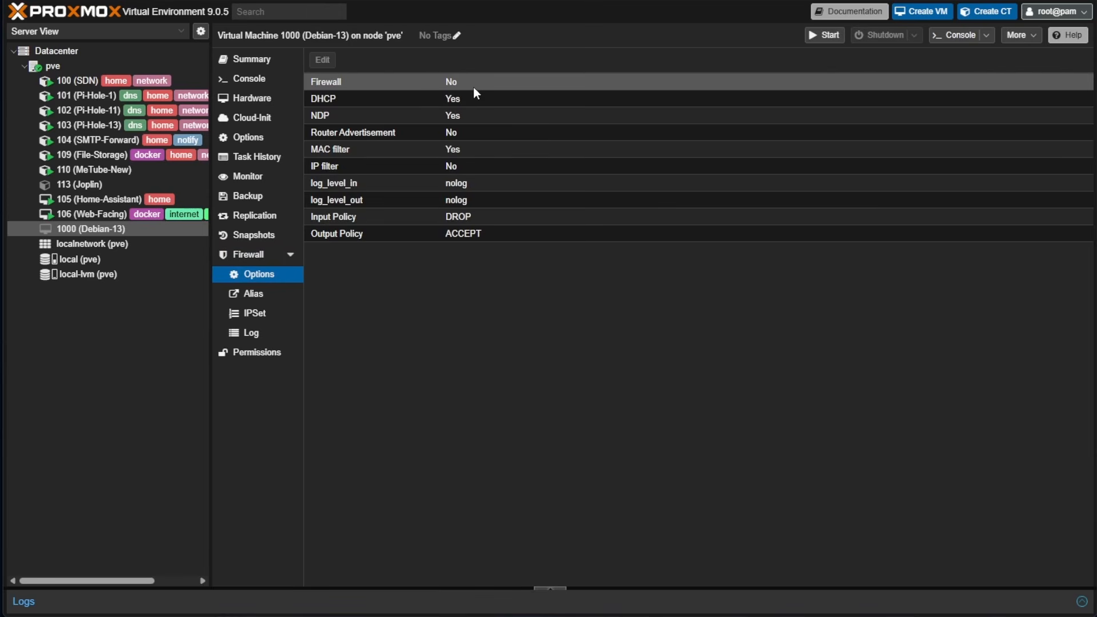
click(385, 87)
click(281, 257)
click(260, 277)
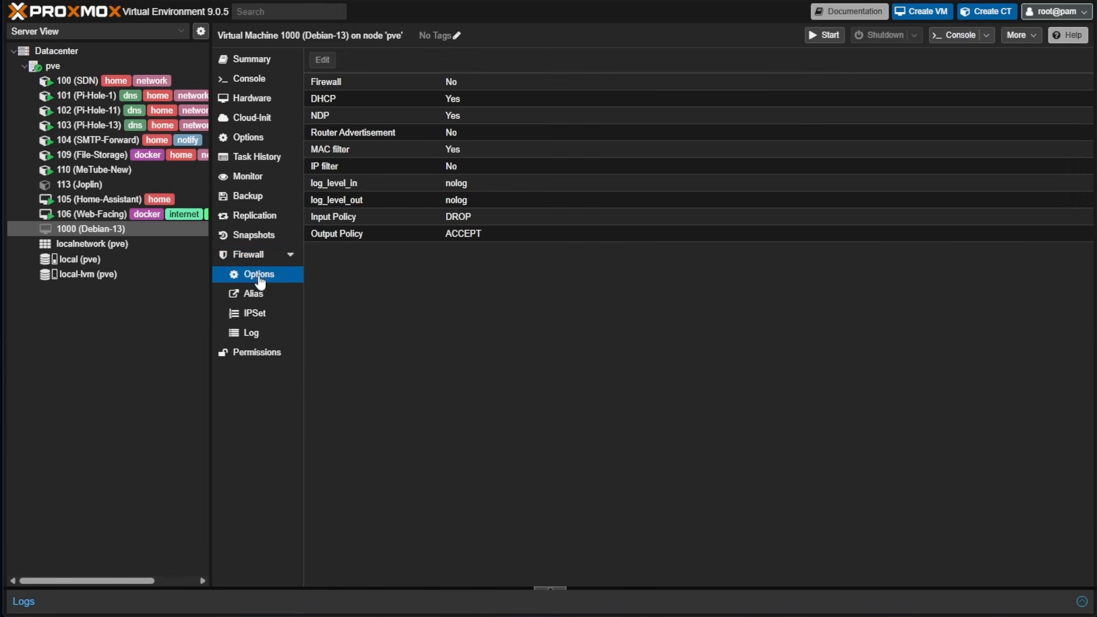
Open the Firewall setting editor and dismiss it, keeping the VM firewall disabled
click(366, 81)
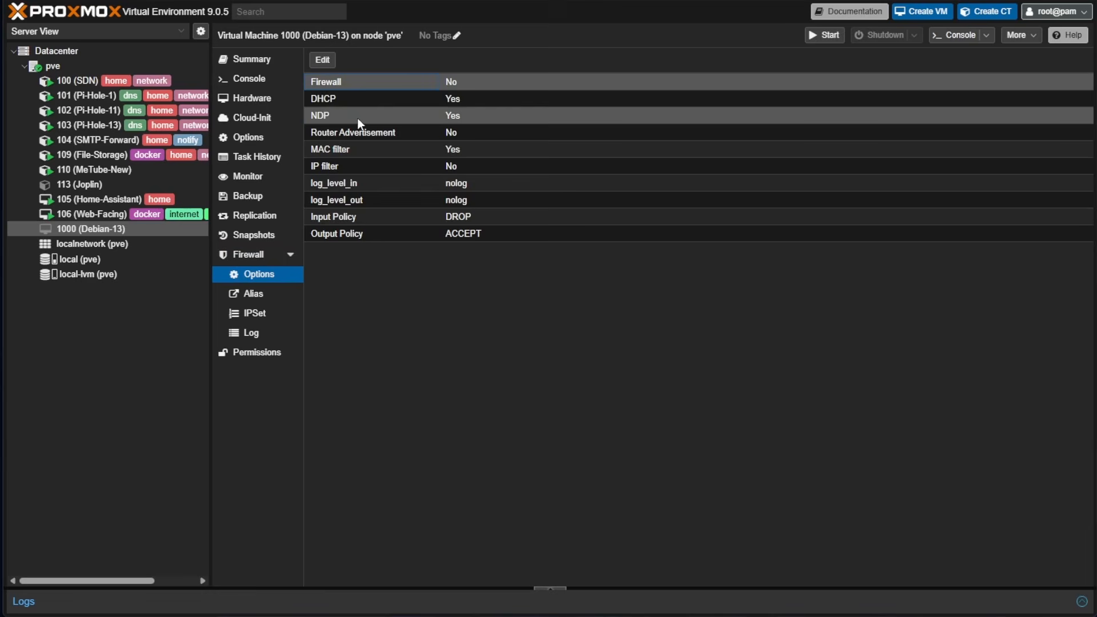
click(322, 60)
click(516, 308)
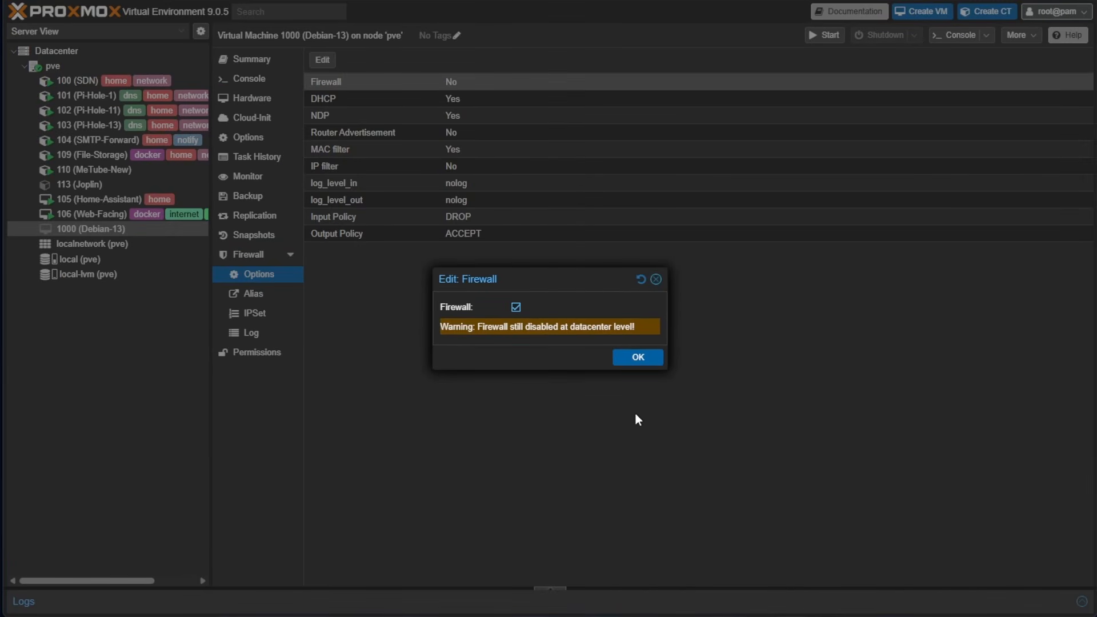
click(655, 280)
View VM 1000's empty Permissions list and close the Add choices without adding one
click(257, 351)
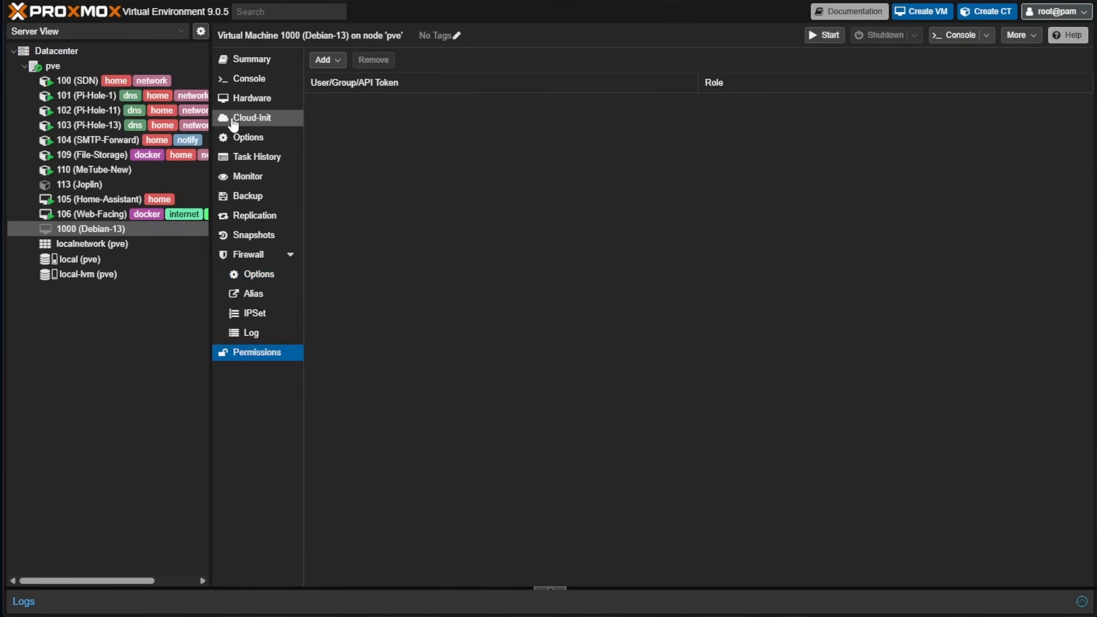
click(325, 60)
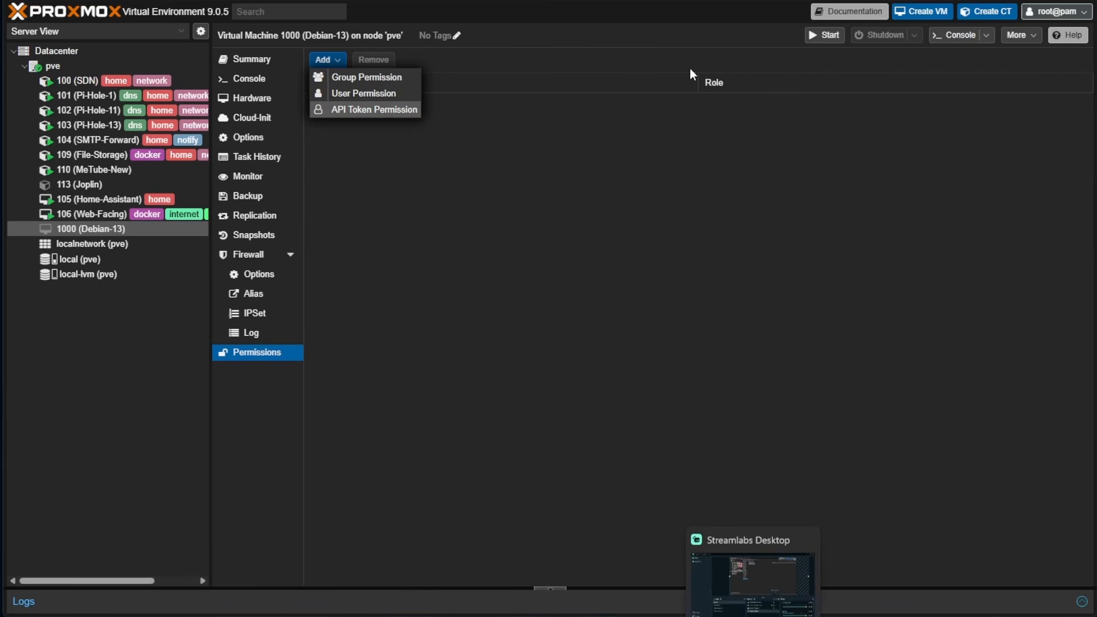
click(550, 63)
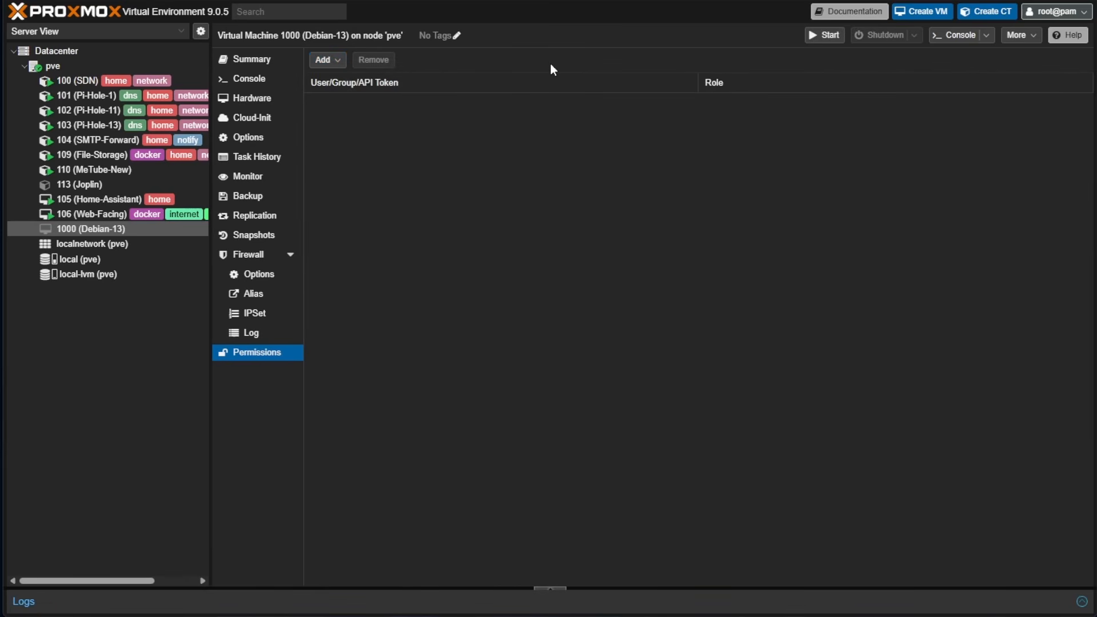
click(457, 36)
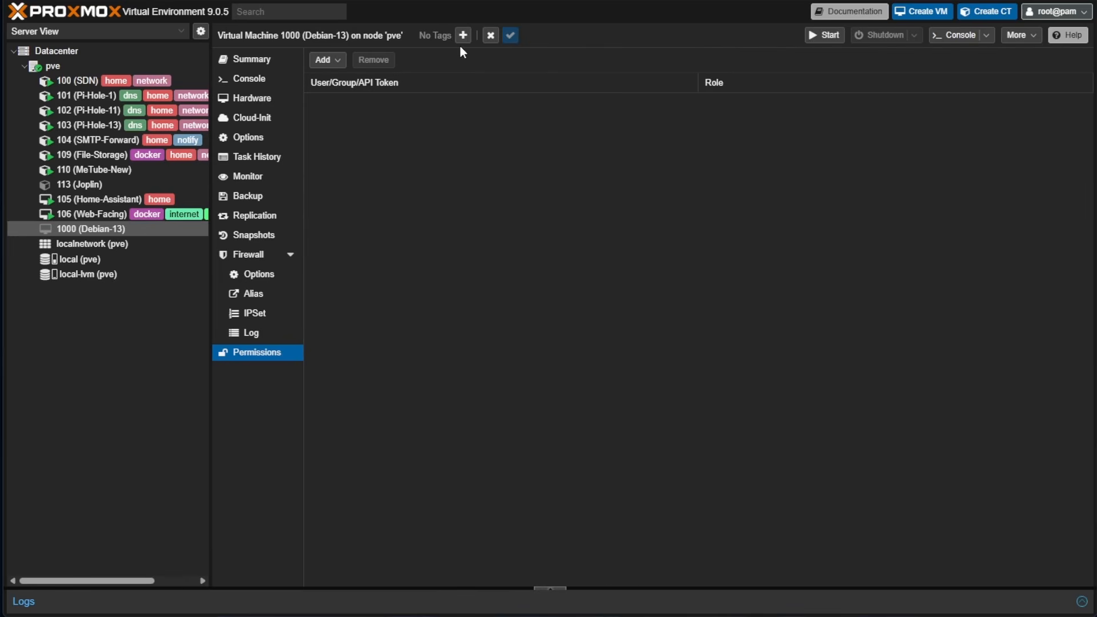
click(463, 35)
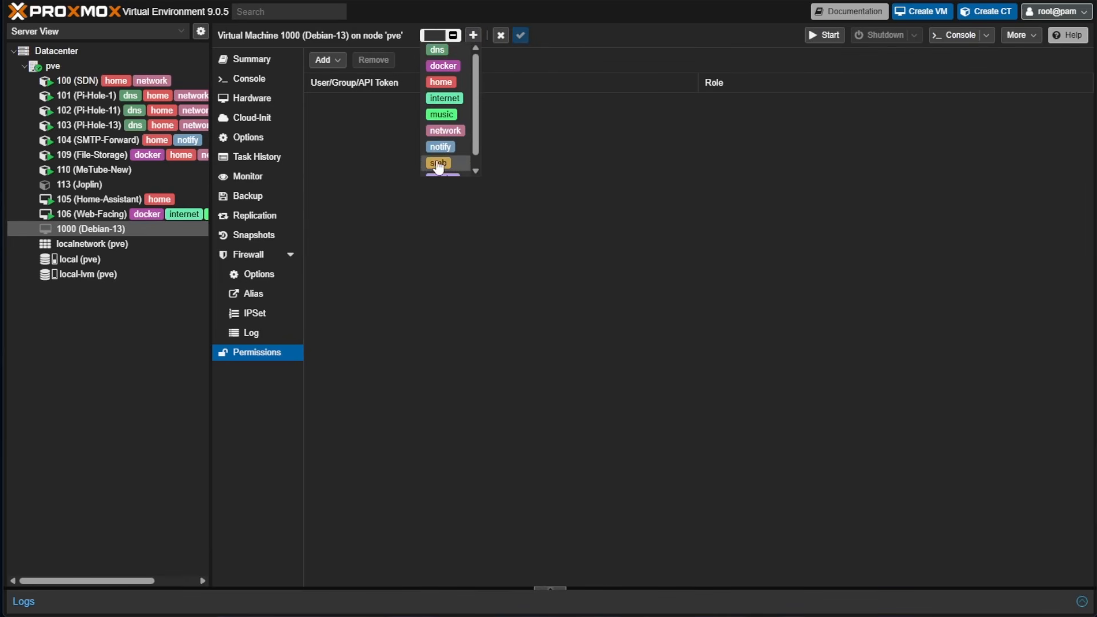
scroll(476, 149, down, 1)
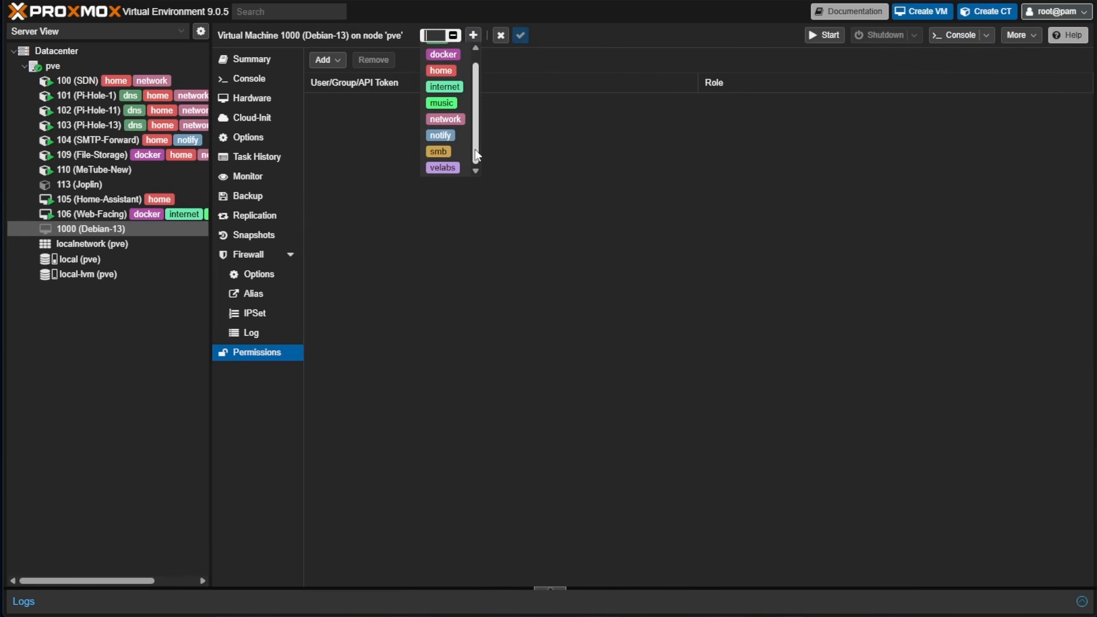
scroll(480, 121, up, 1)
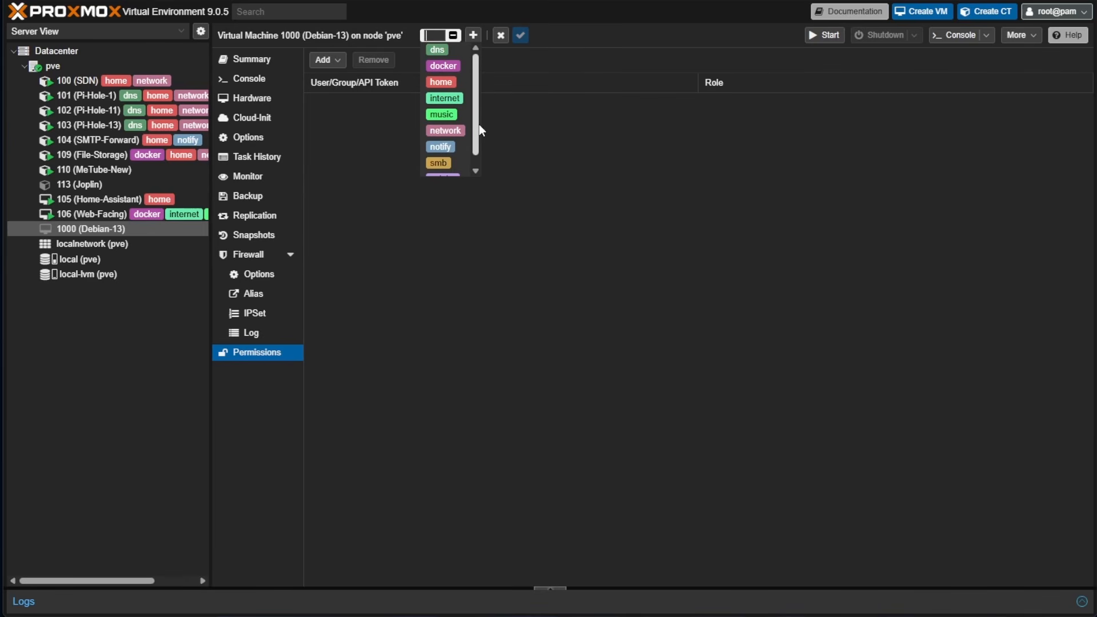
drag(479, 125, 482, 140)
click(436, 35)
text(Testing)
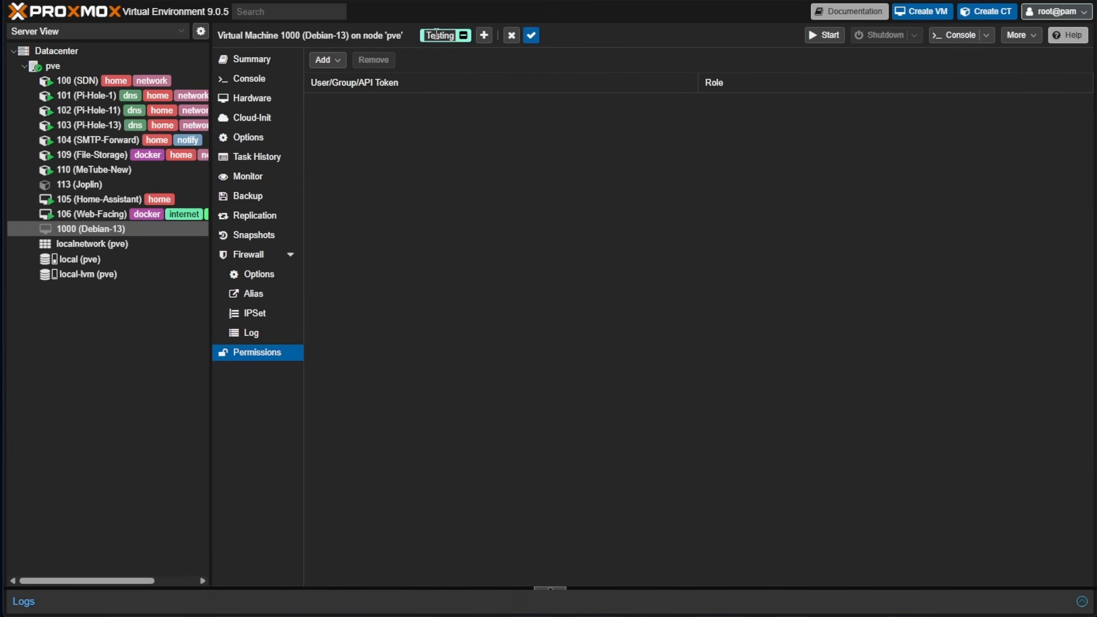
click(531, 35)
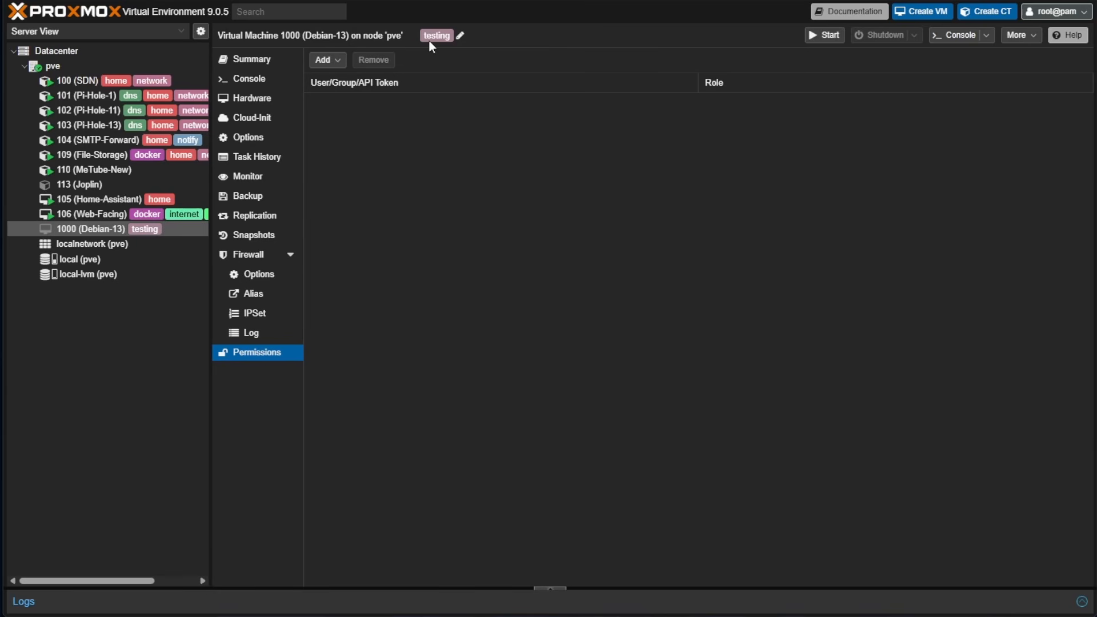
click(460, 36)
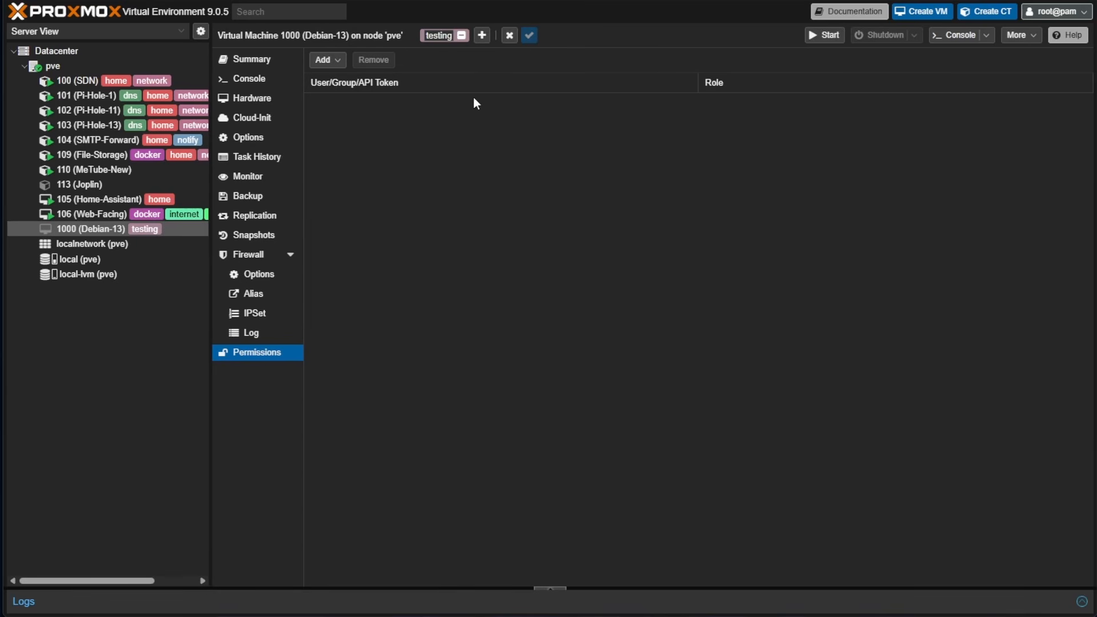
click(461, 36)
click(508, 40)
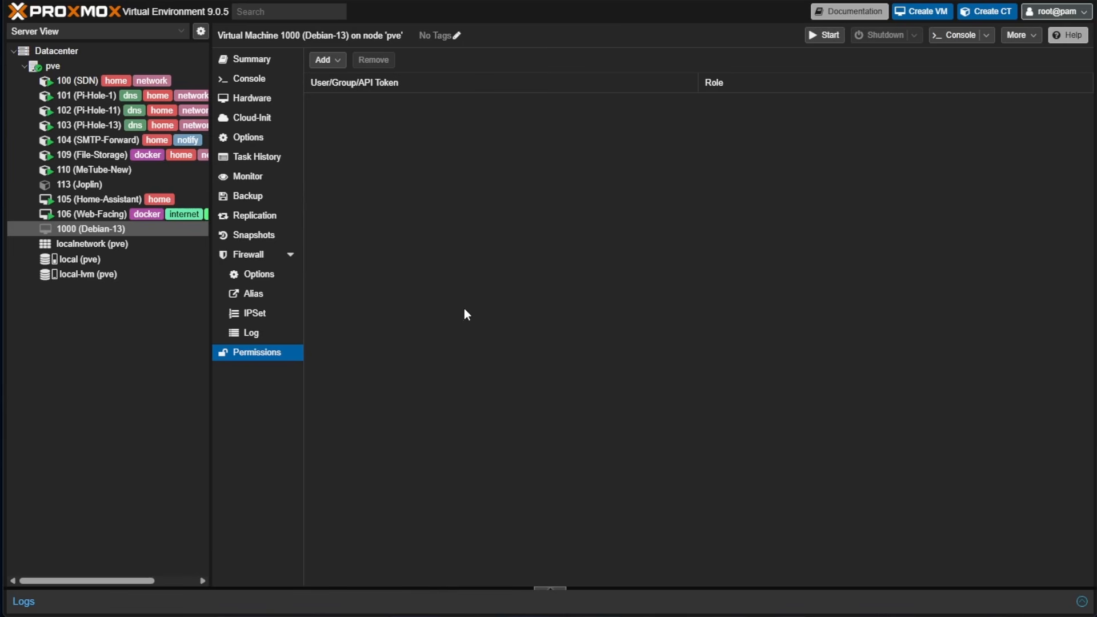
Start VM 1000, open its console, and choose Graphical install from the Debian boot menu
click(822, 37)
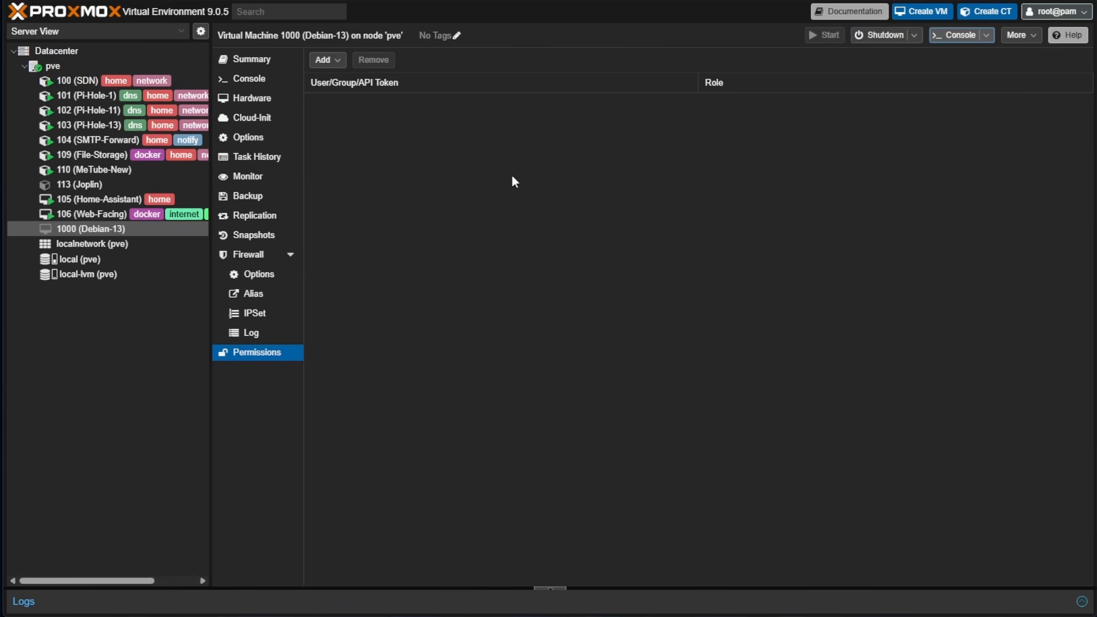
click(250, 78)
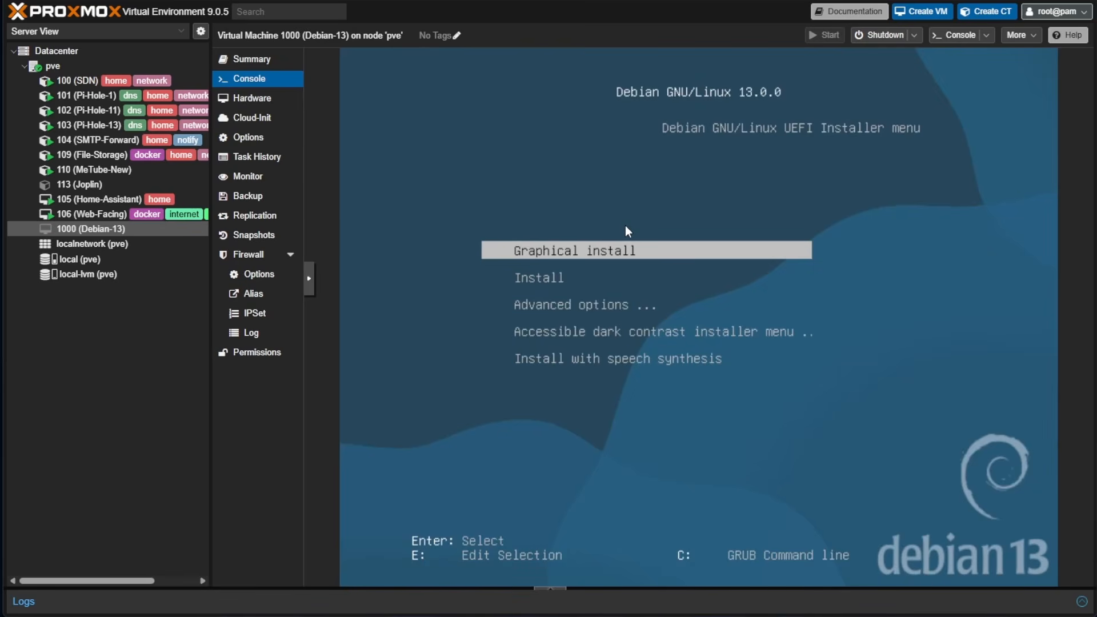
key(Down)
key(Up)
key(Return)
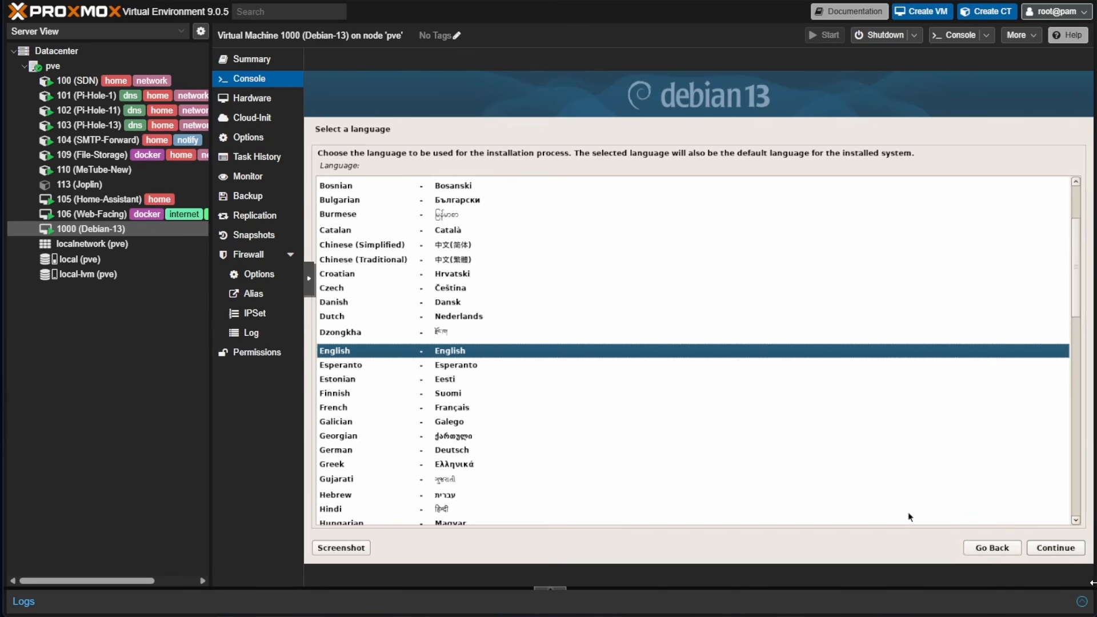
Accept English, United States and the American English keymap, keep hostname debian, and leave the domain blank
click(1072, 550)
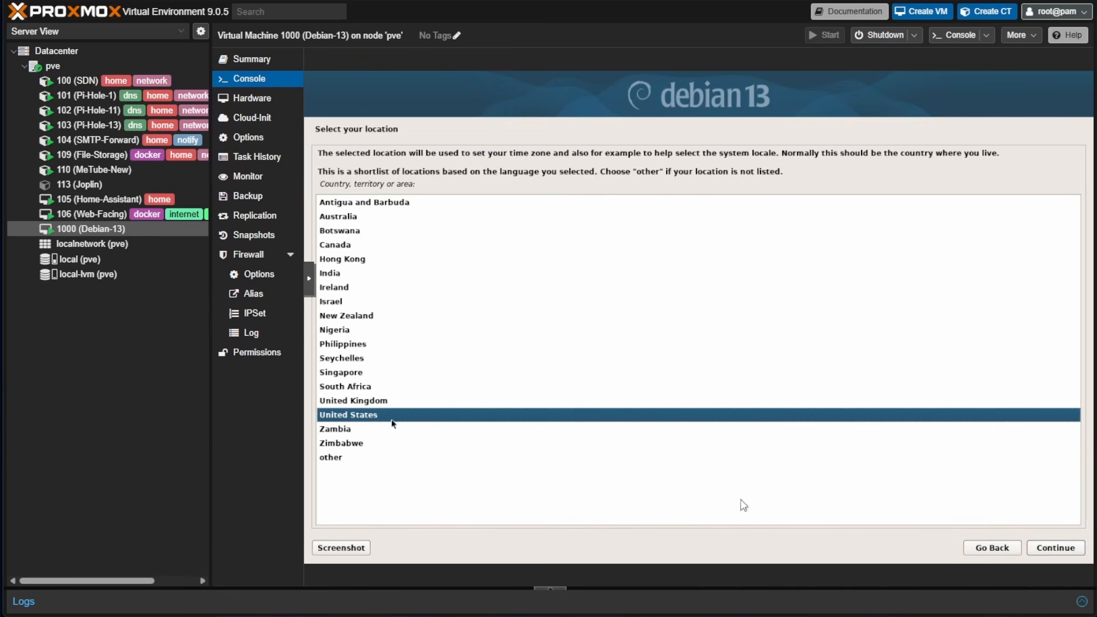
click(1058, 549)
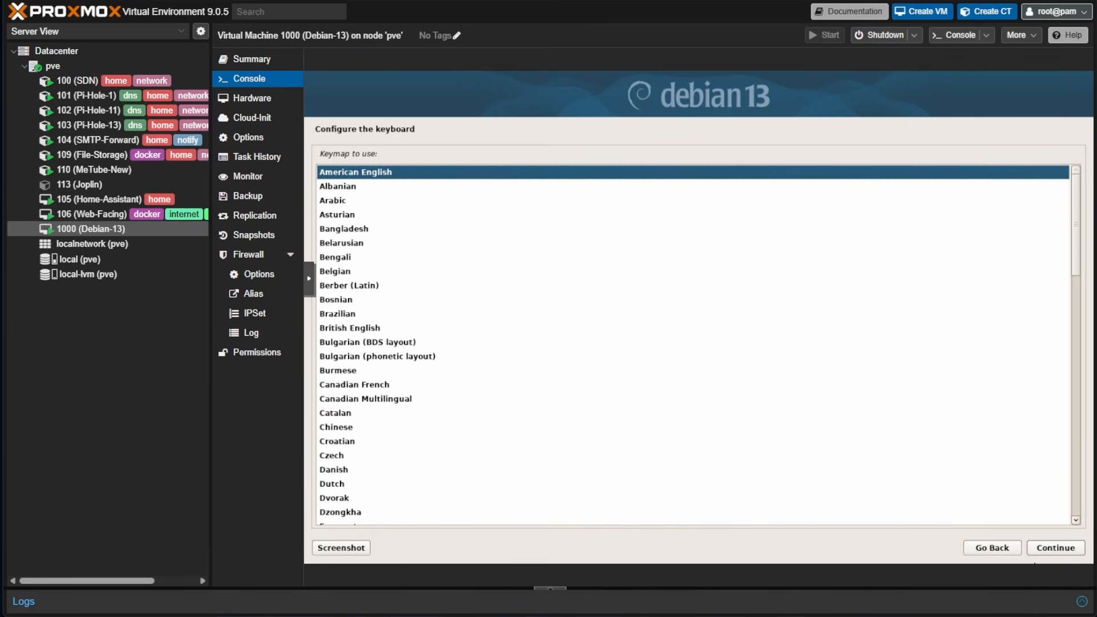
click(1066, 551)
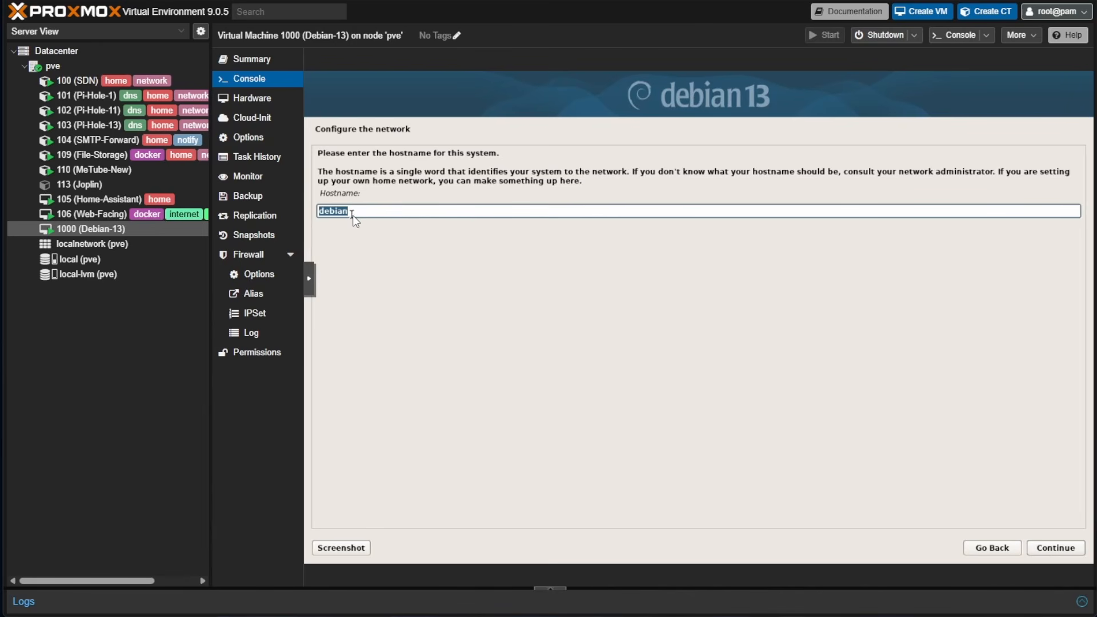
click(1038, 547)
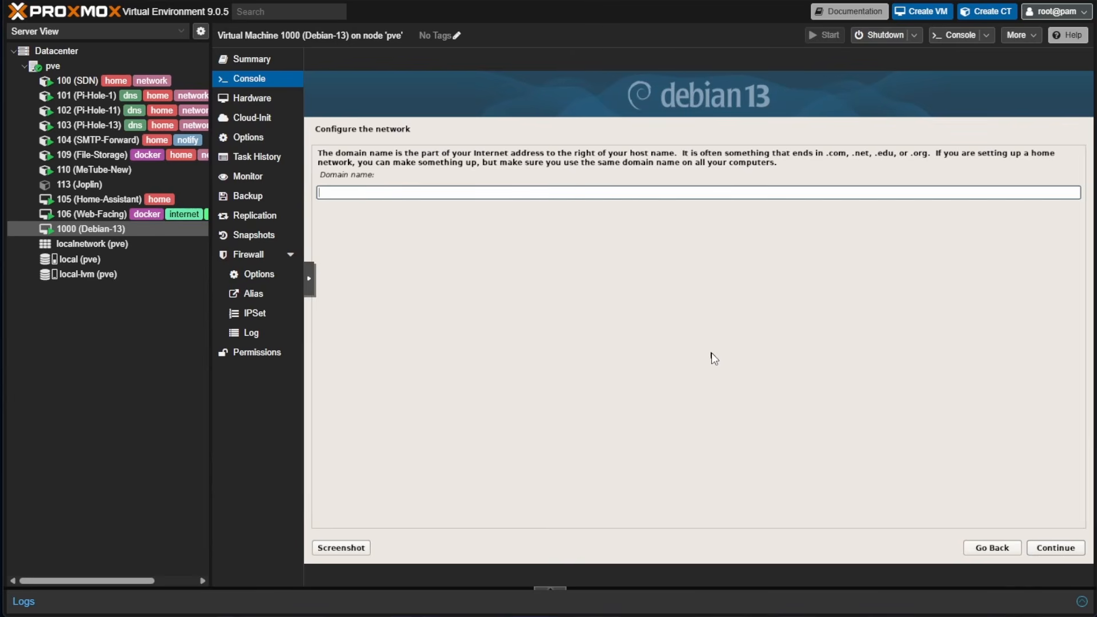
click(1045, 552)
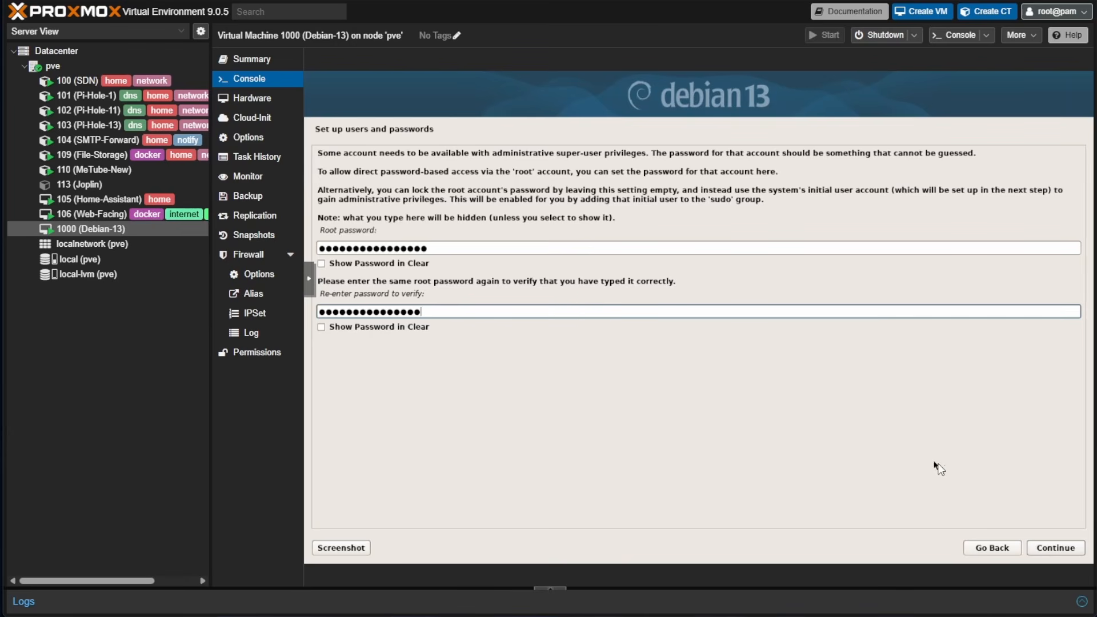
Submit the root password, enter the new user's full name and password, and accept Eastern time
click(1056, 547)
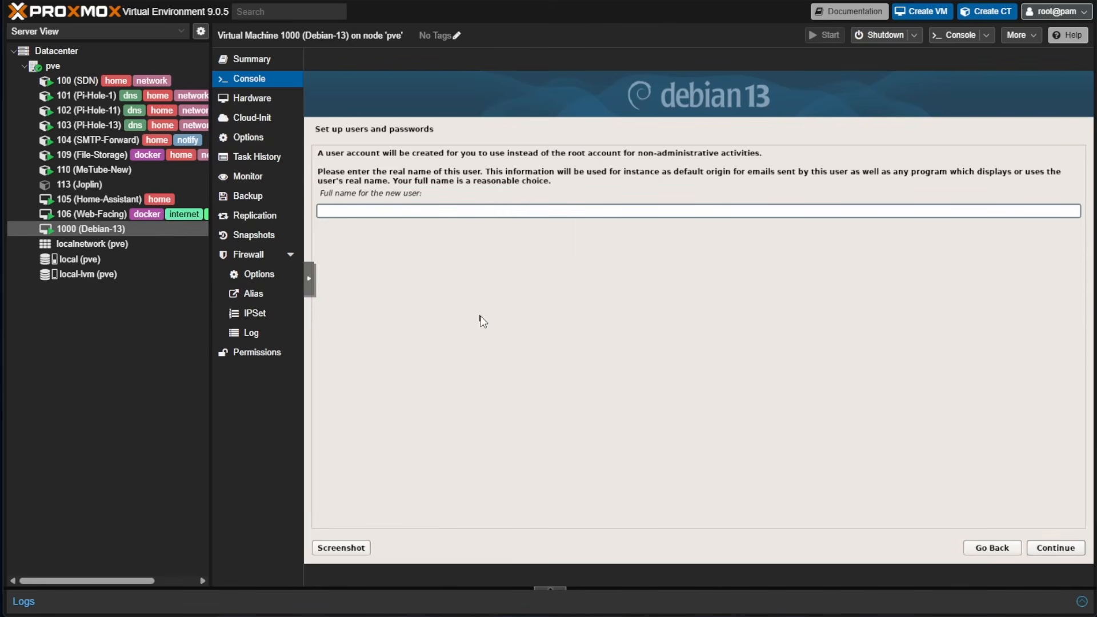
text(VE)
click(1066, 546)
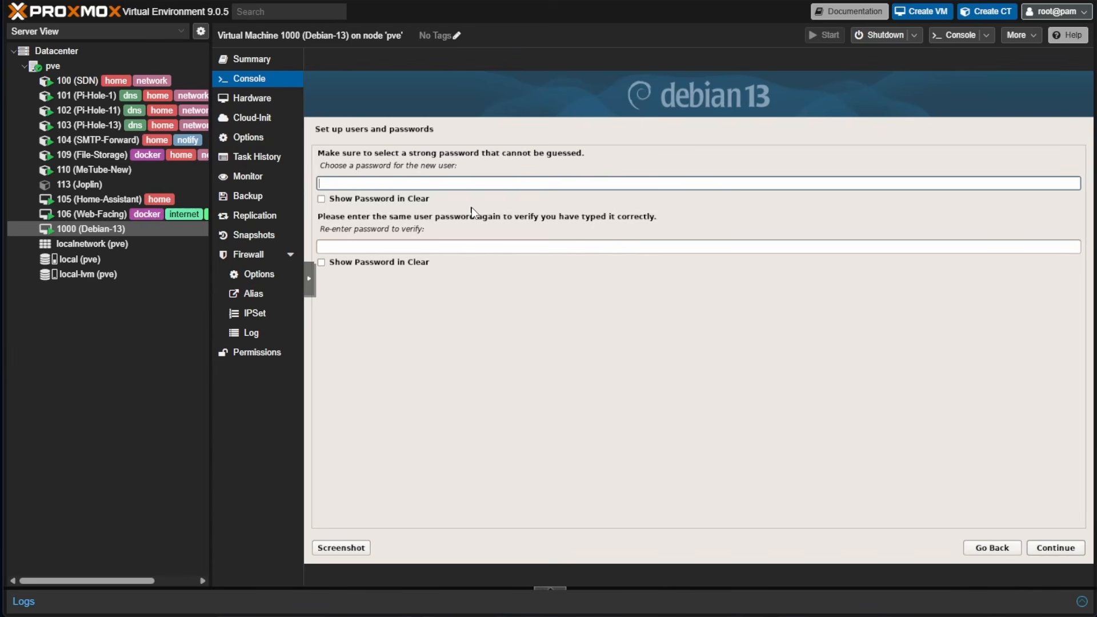
text(••)
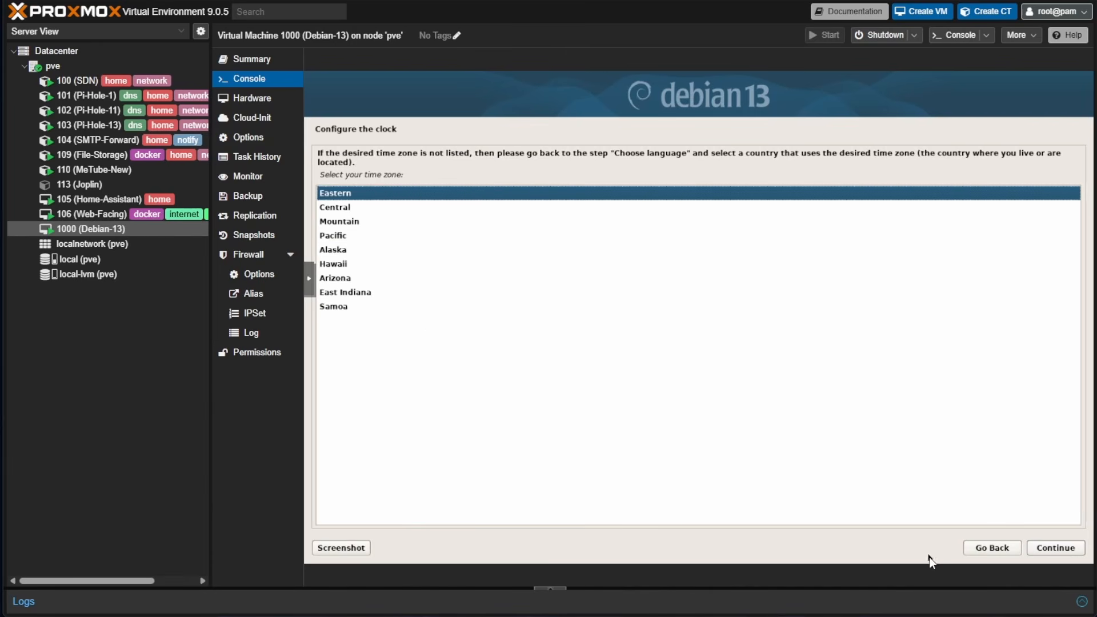
click(1036, 550)
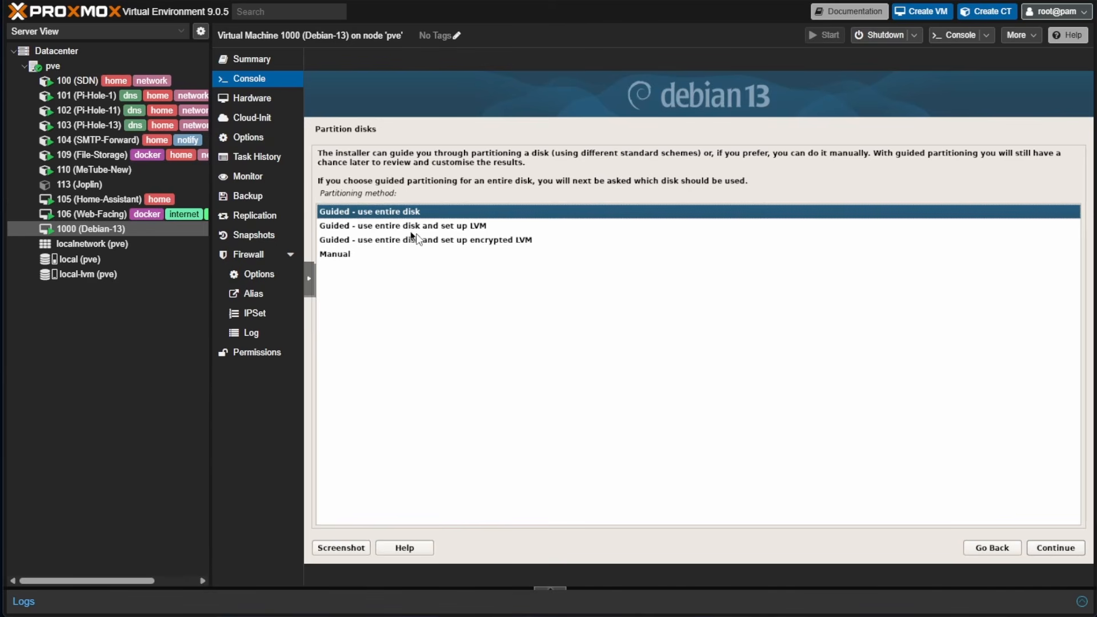
Partition the 53.7 GB QEMU disk with guided LVM, all files in one partition, using 51.6 GB
click(475, 229)
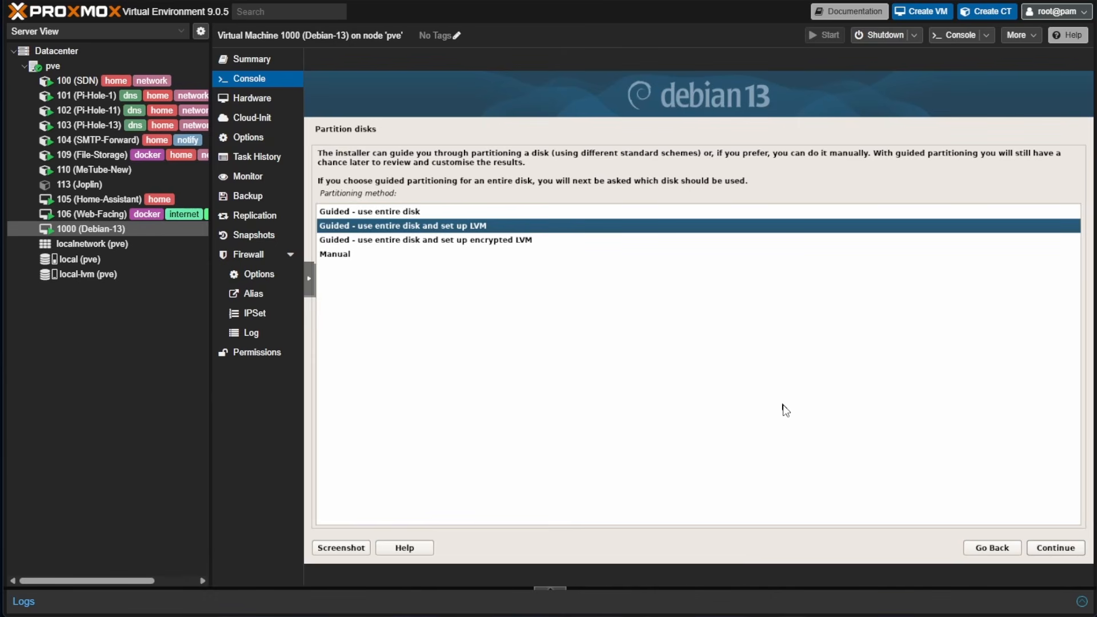
click(1071, 549)
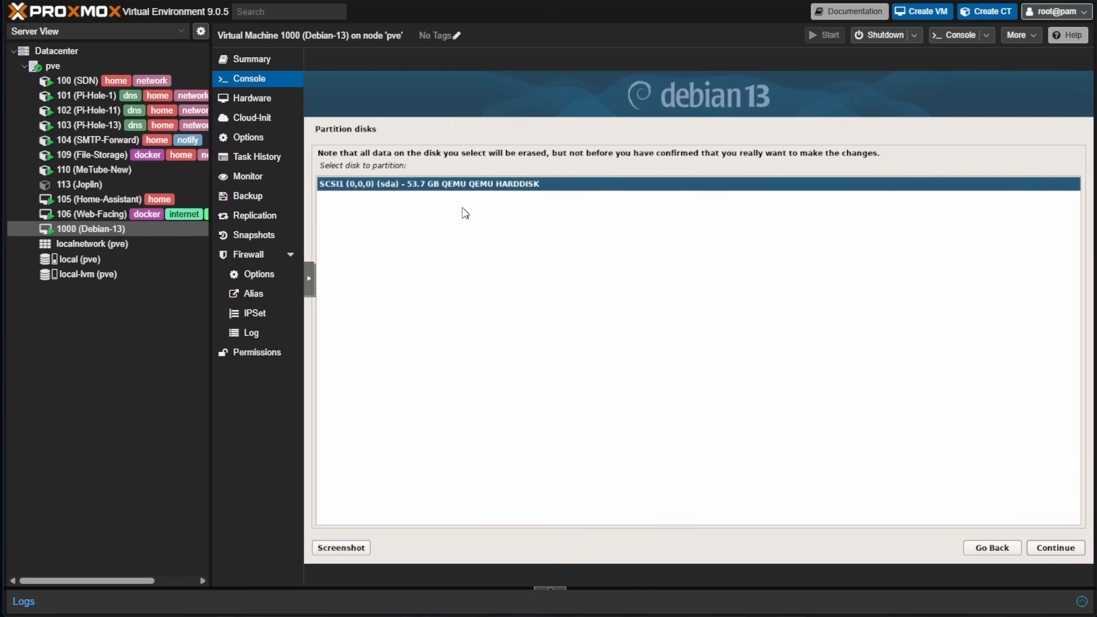
click(1066, 549)
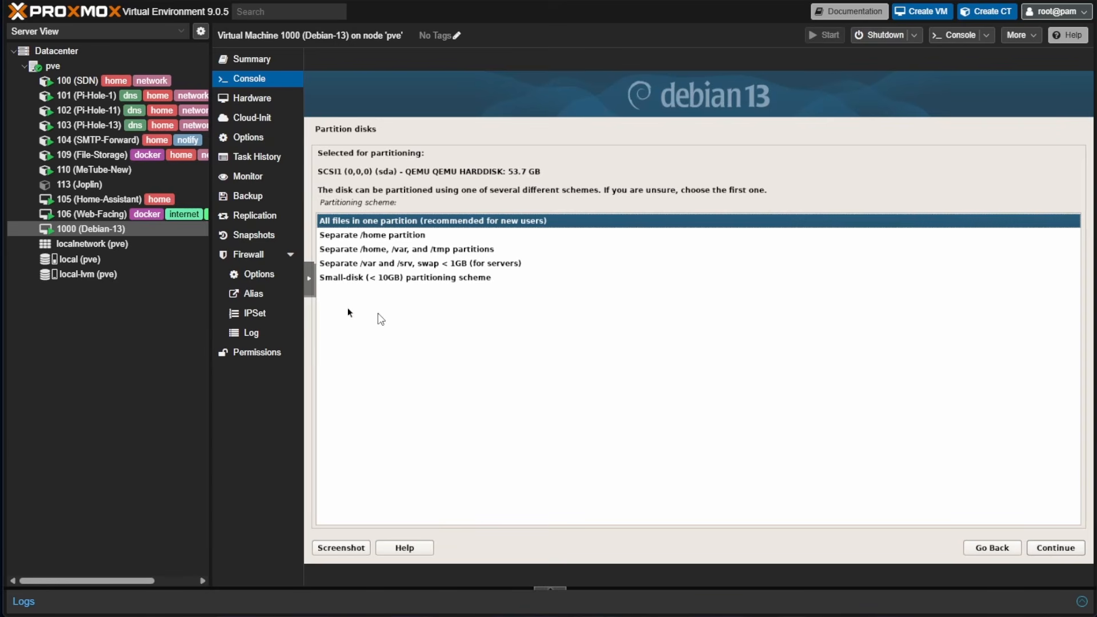
click(1053, 548)
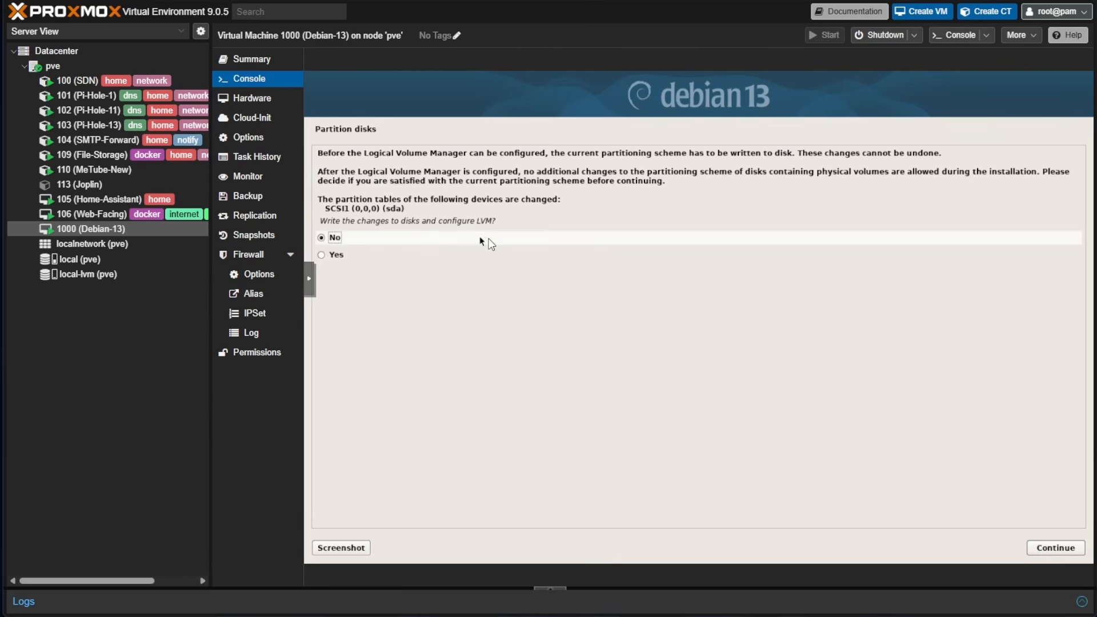
click(336, 255)
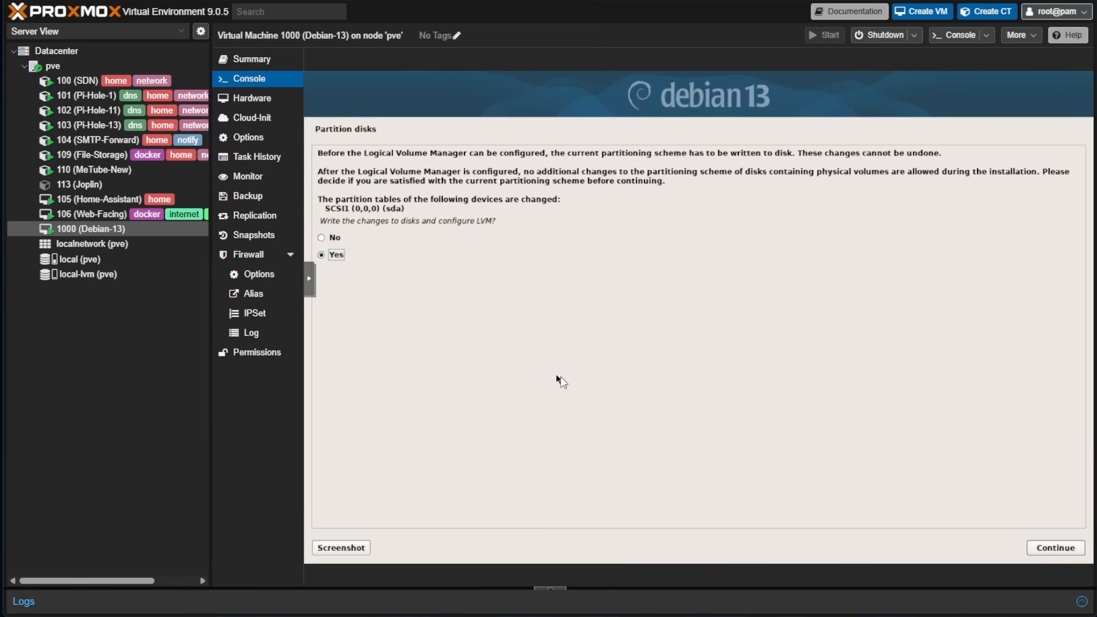
click(1056, 547)
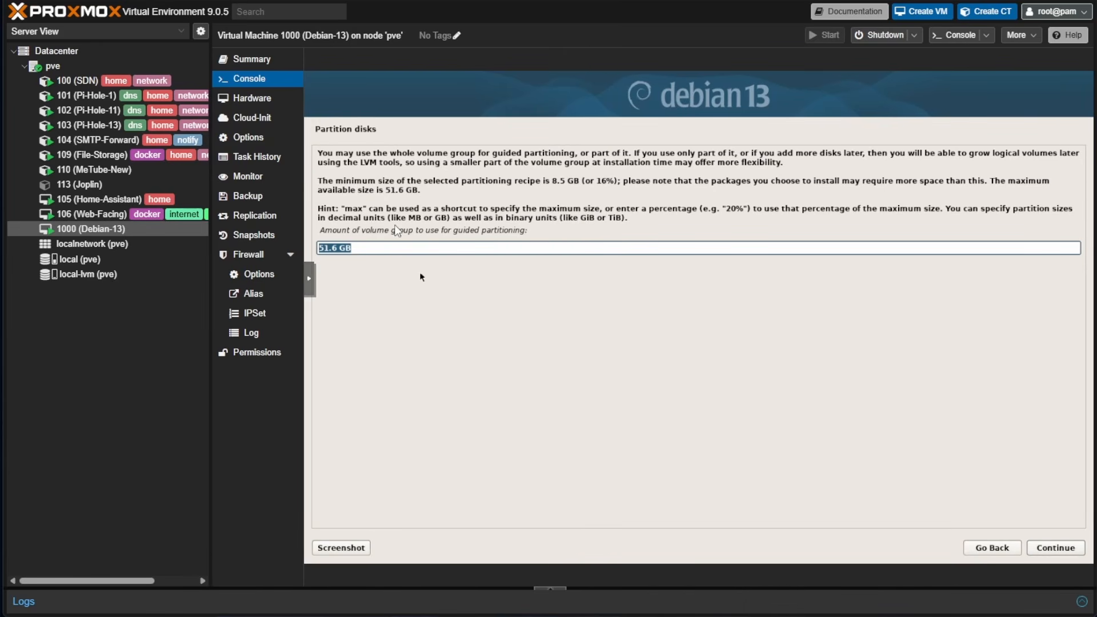
click(1066, 554)
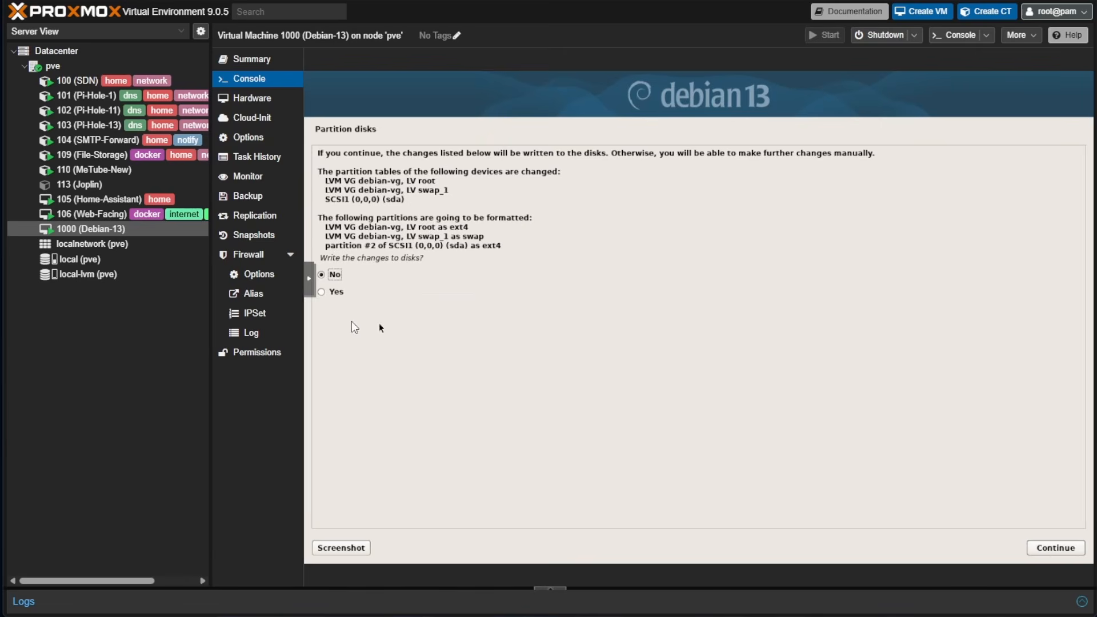
click(336, 294)
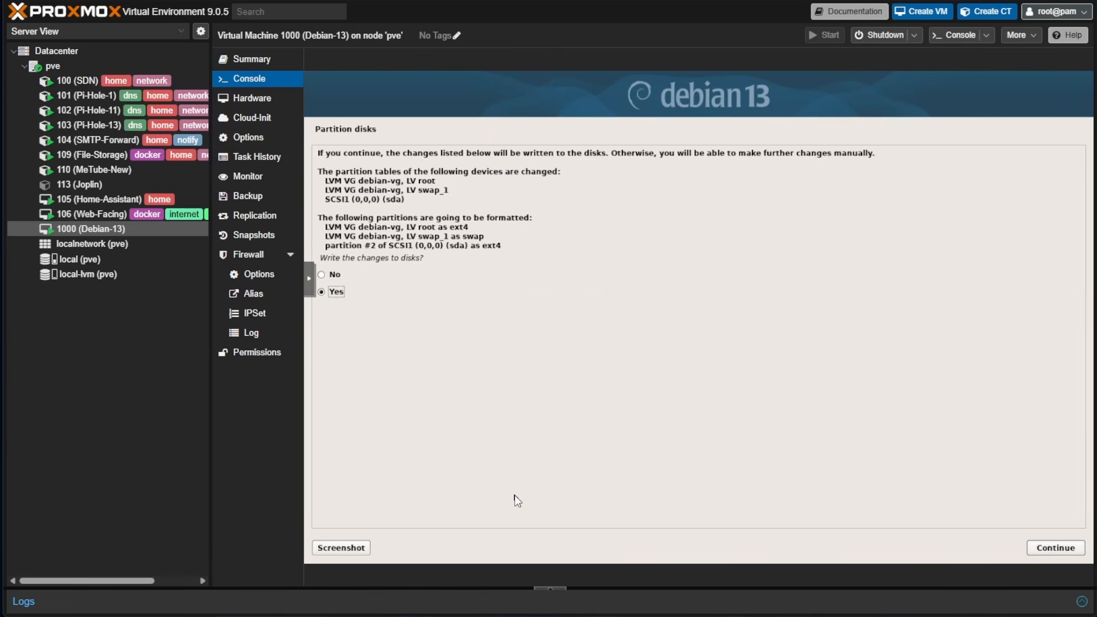
click(1062, 552)
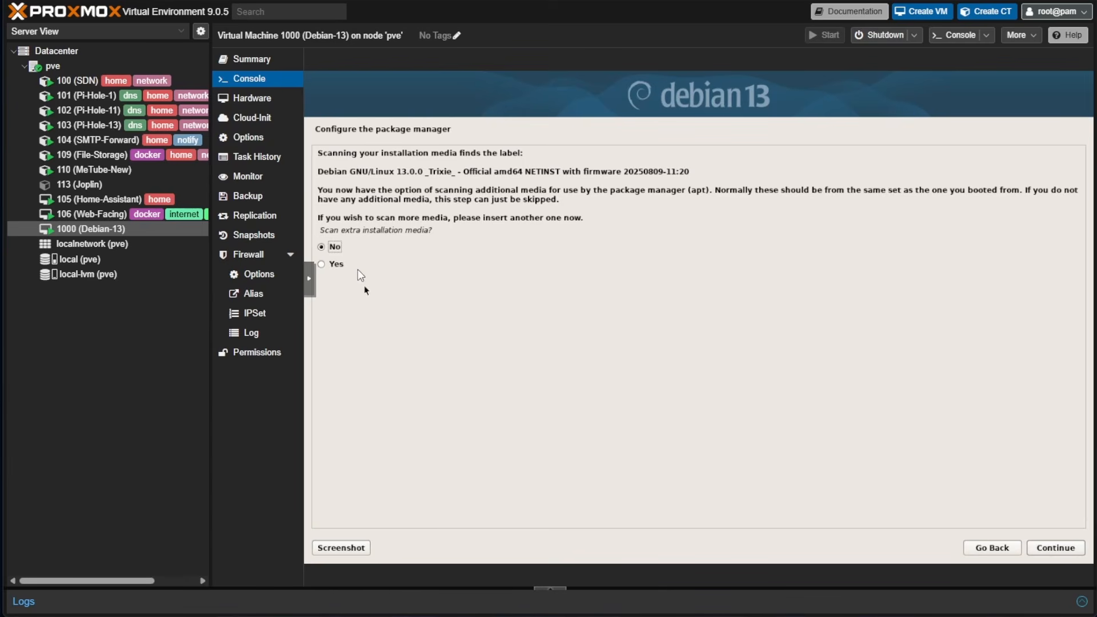
Skip extra media, use the deb.debian.org mirror without a proxy, and decline the popularity-contest survey
click(1051, 547)
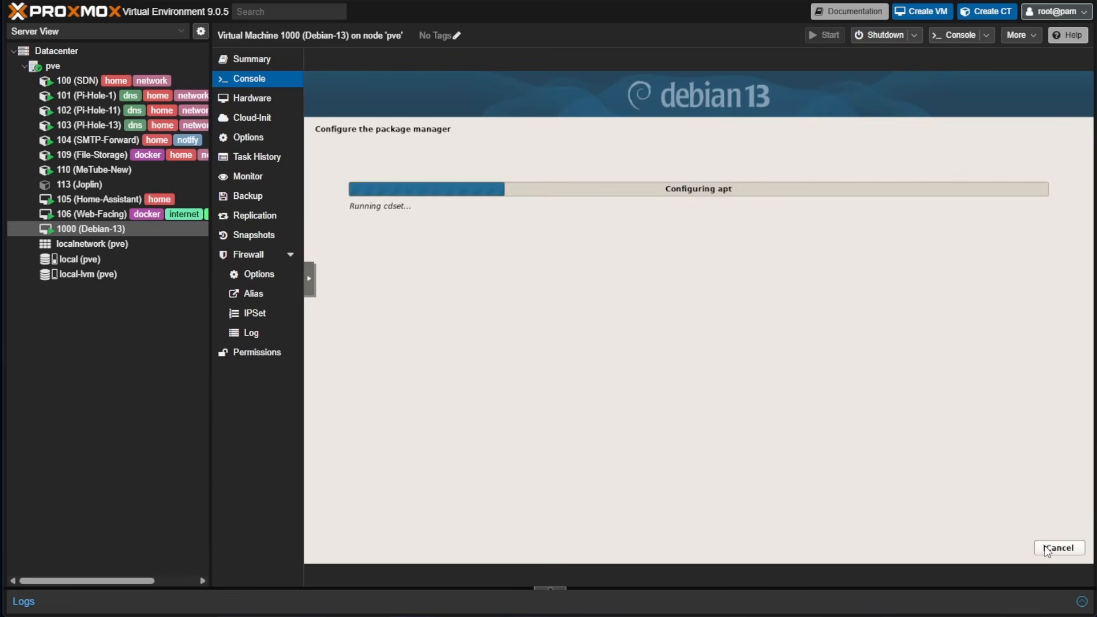
click(1056, 551)
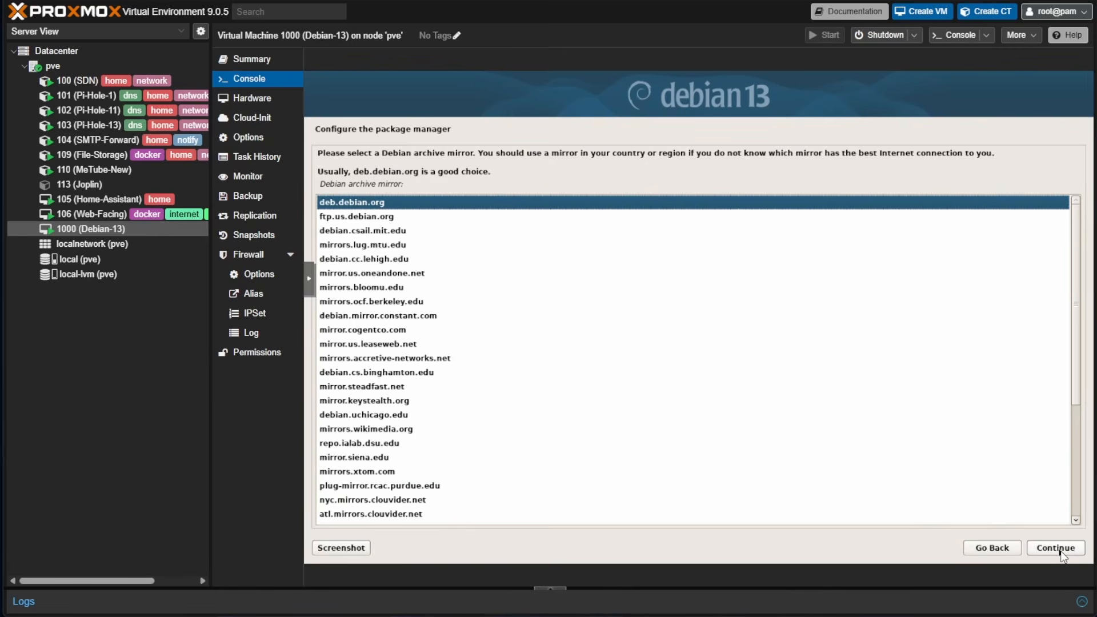
click(1061, 552)
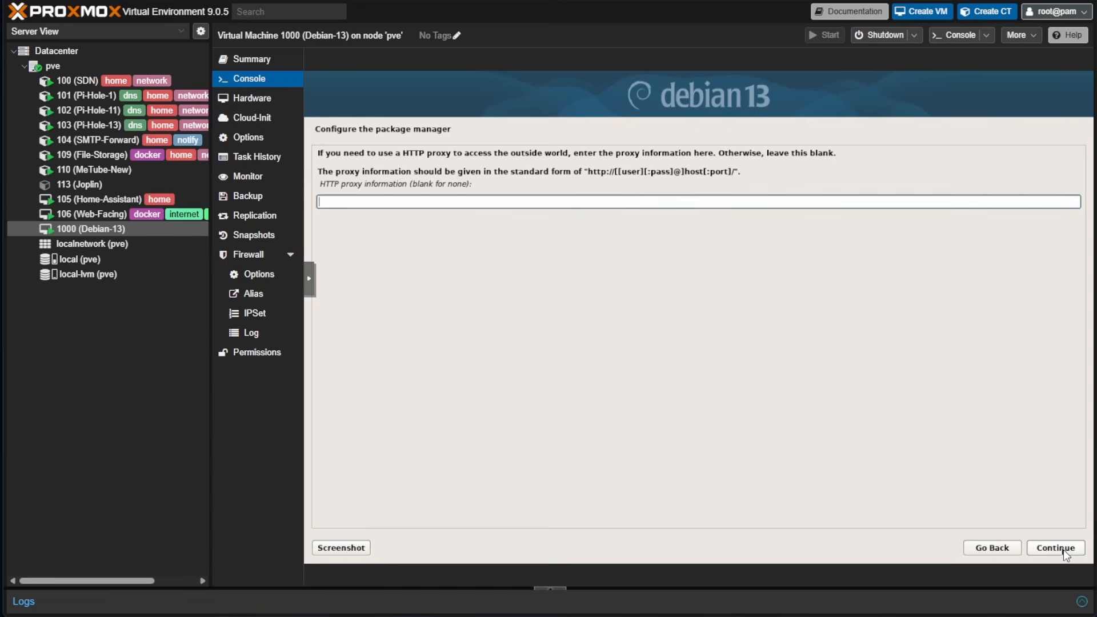
click(1064, 550)
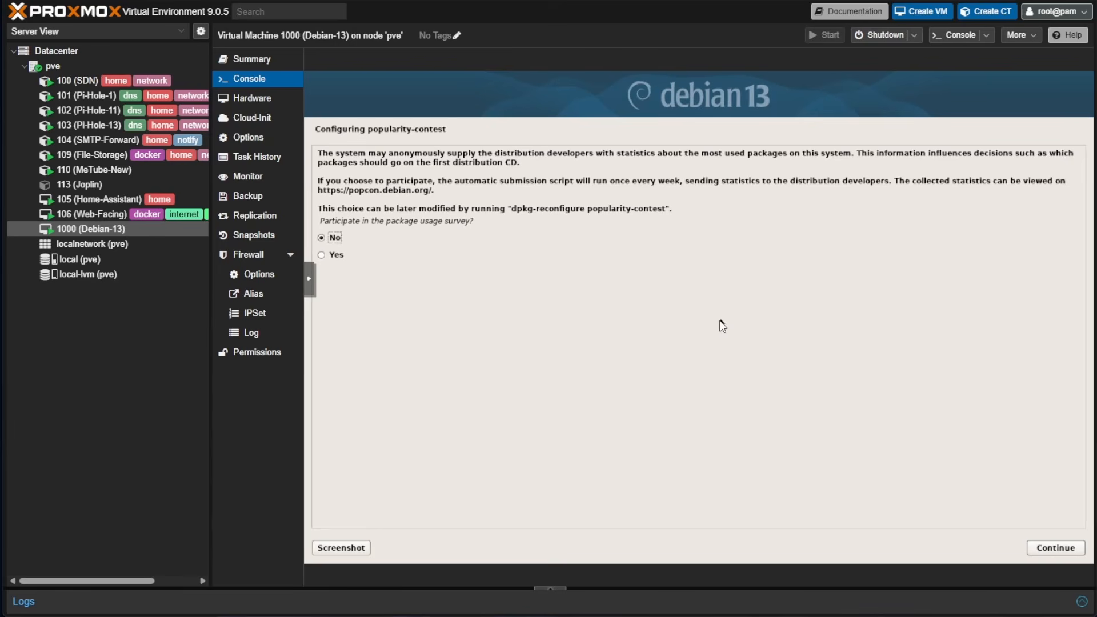
click(1055, 547)
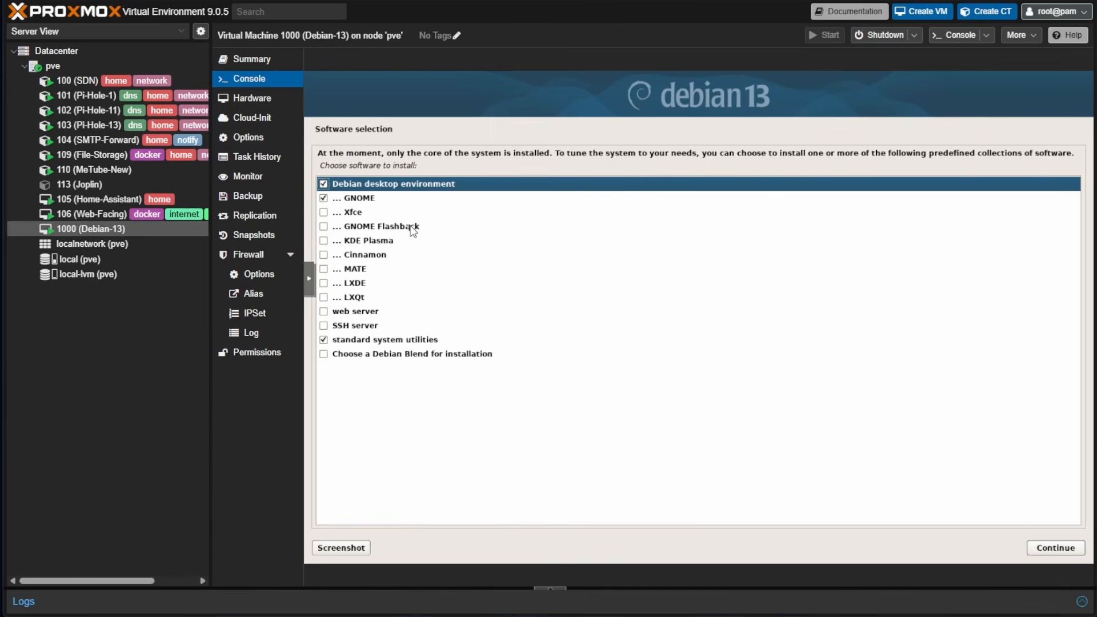
Deselect Debian desktop and GNOME, select SSH server alongside standard system utilities, and start the software install
click(324, 184)
click(323, 198)
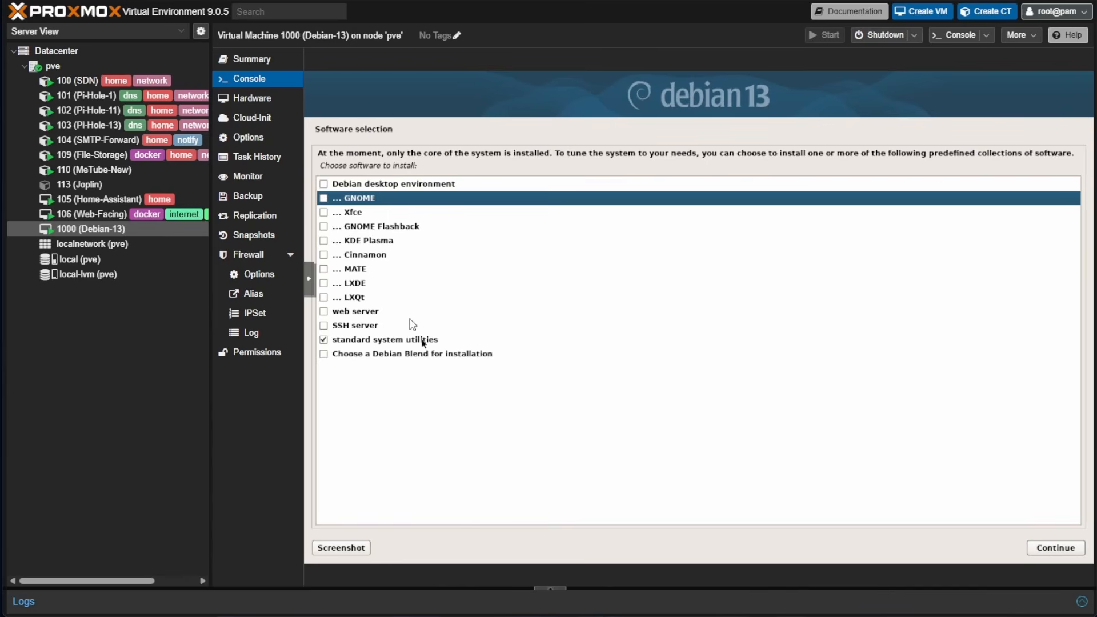
click(405, 298)
click(393, 186)
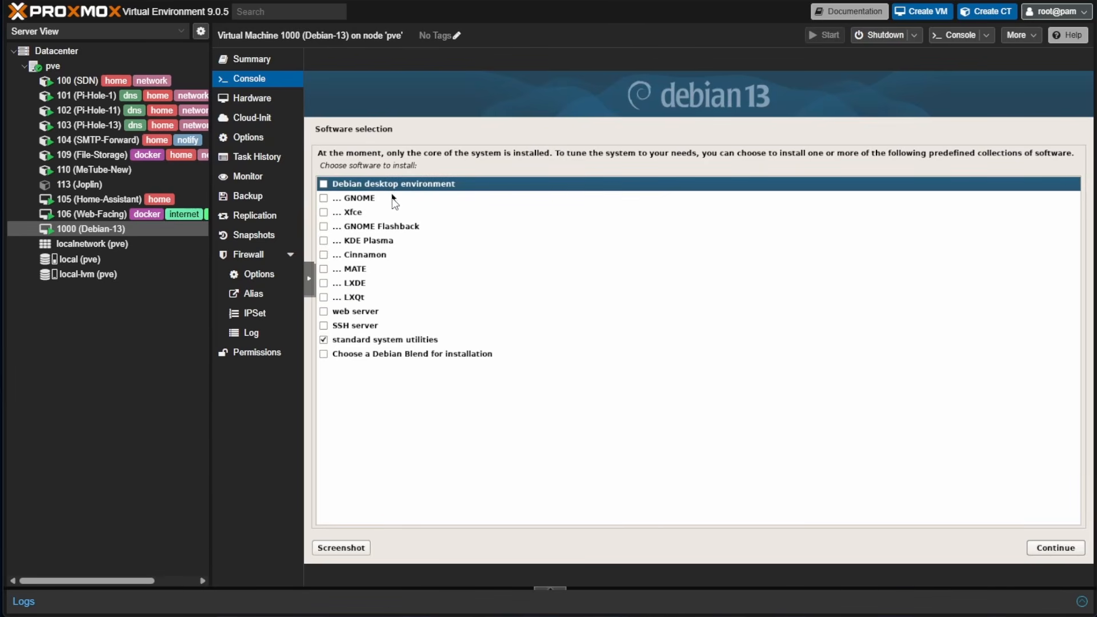
click(411, 312)
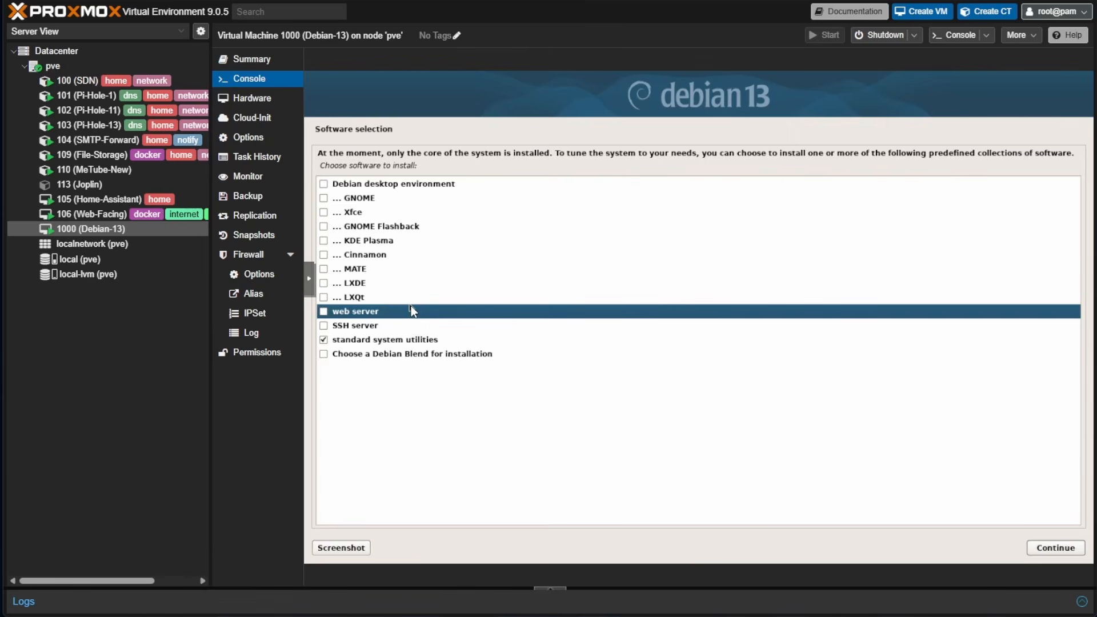
click(430, 327)
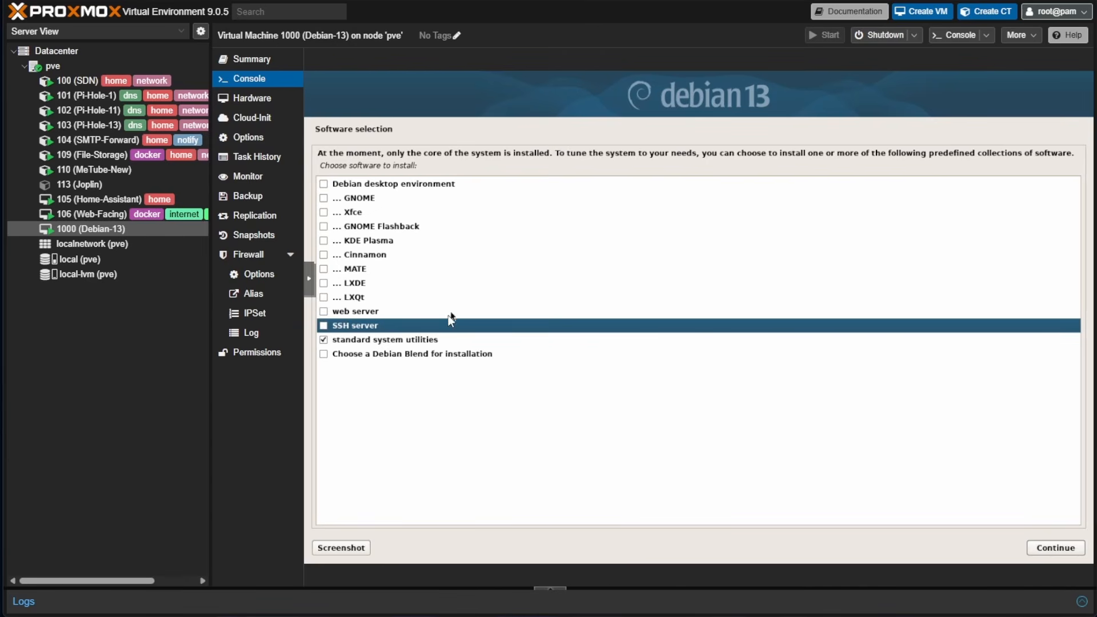
click(396, 314)
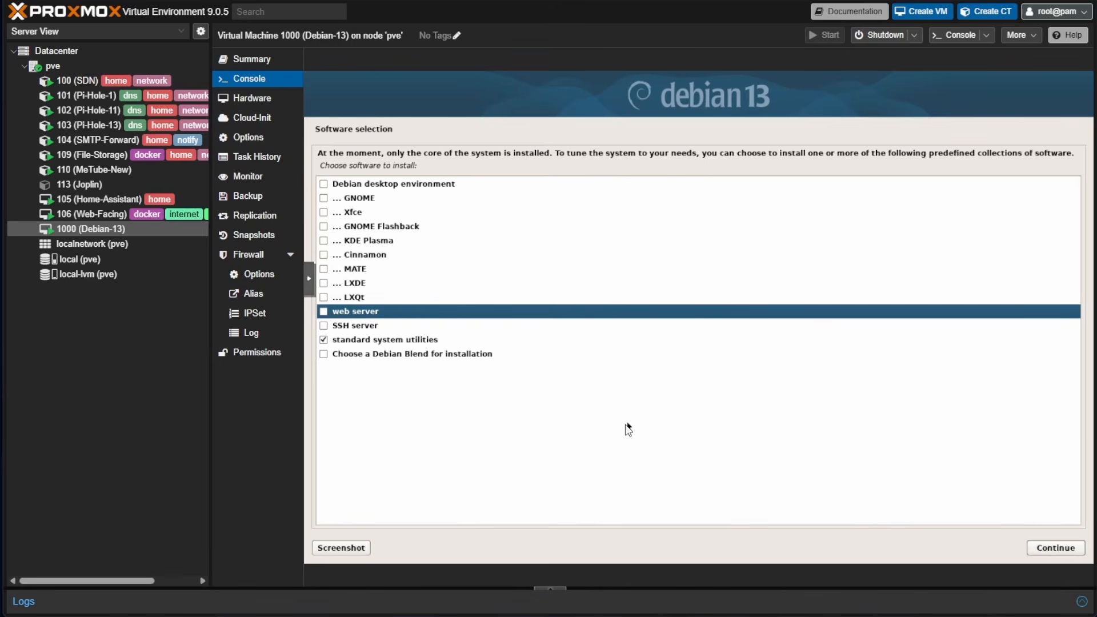
click(367, 331)
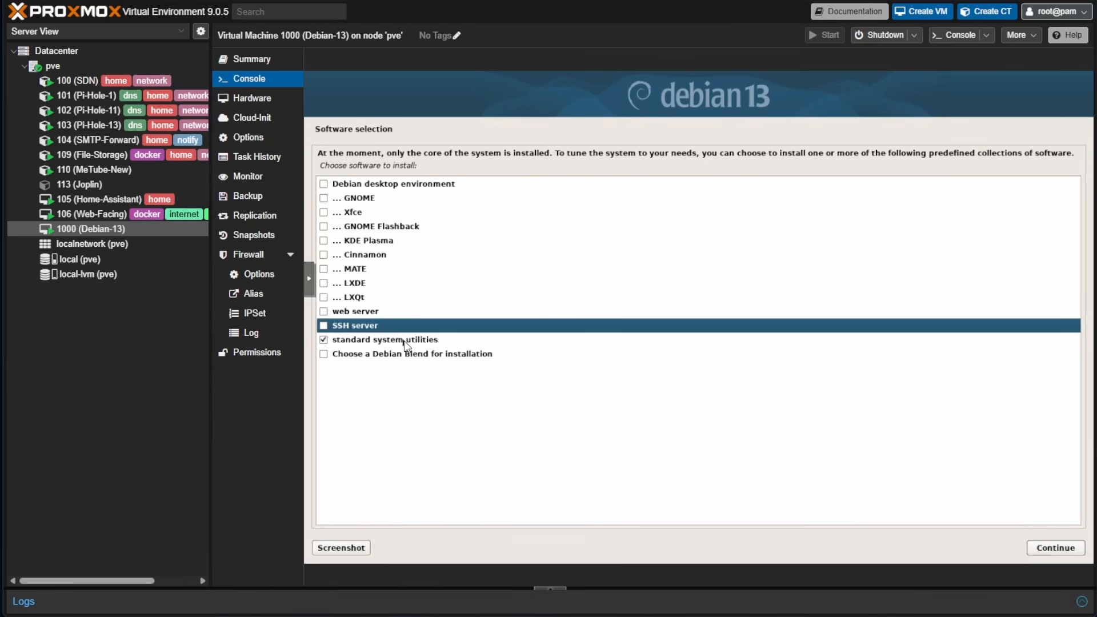
click(323, 326)
click(1056, 548)
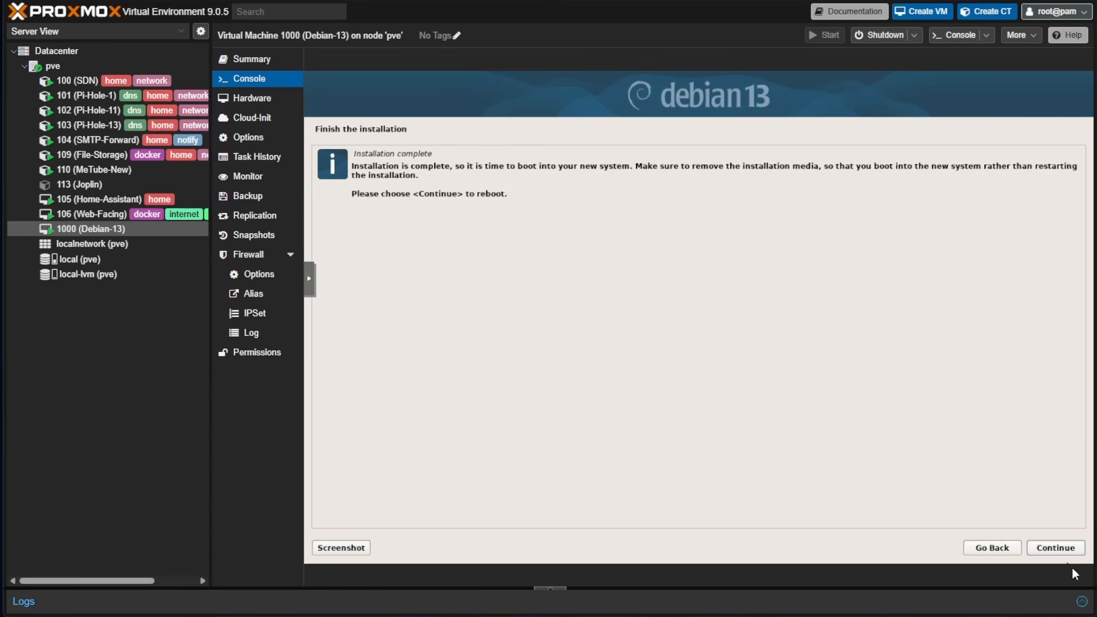
Reboot into the new system, log in as the regular user, list network addresses, then clear the screen
click(1072, 548)
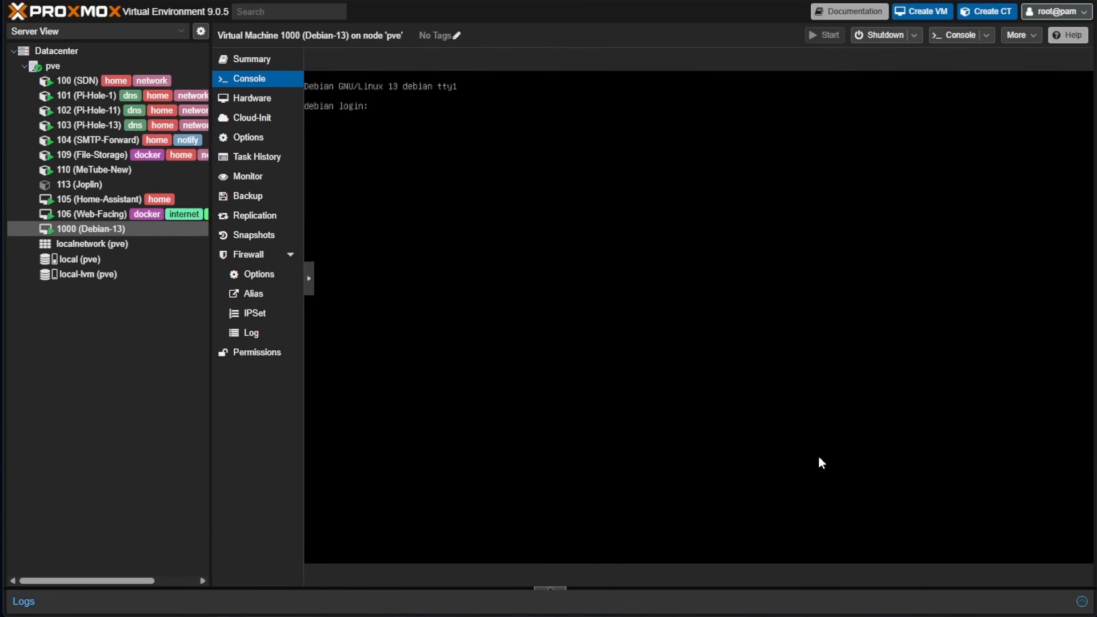
text(ve)
key(Return)
text(a)
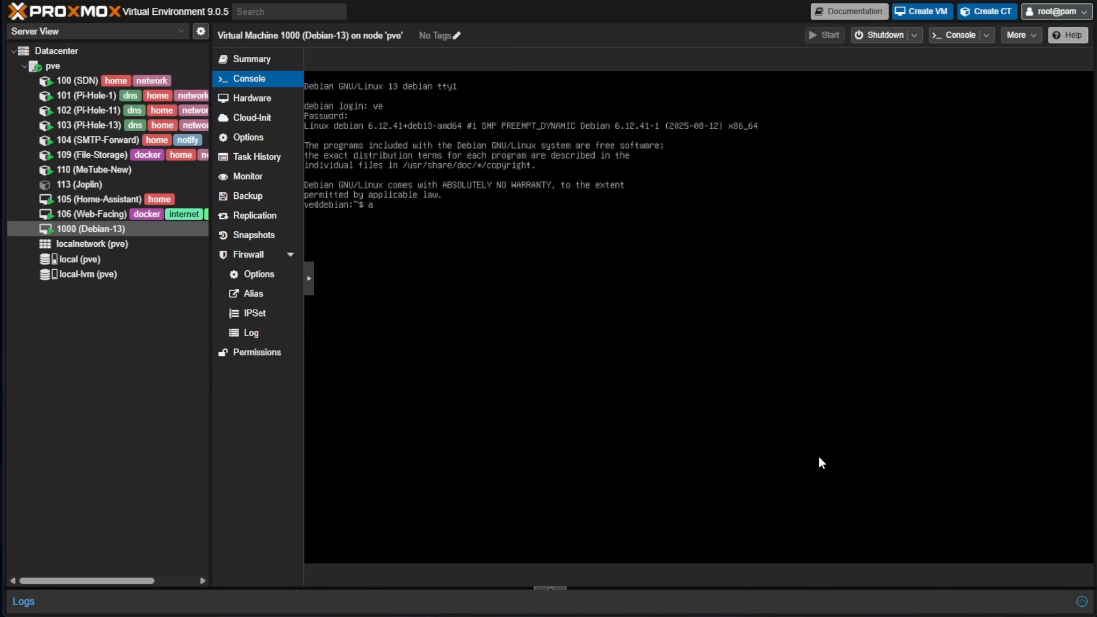
text(p a)
key(Return)
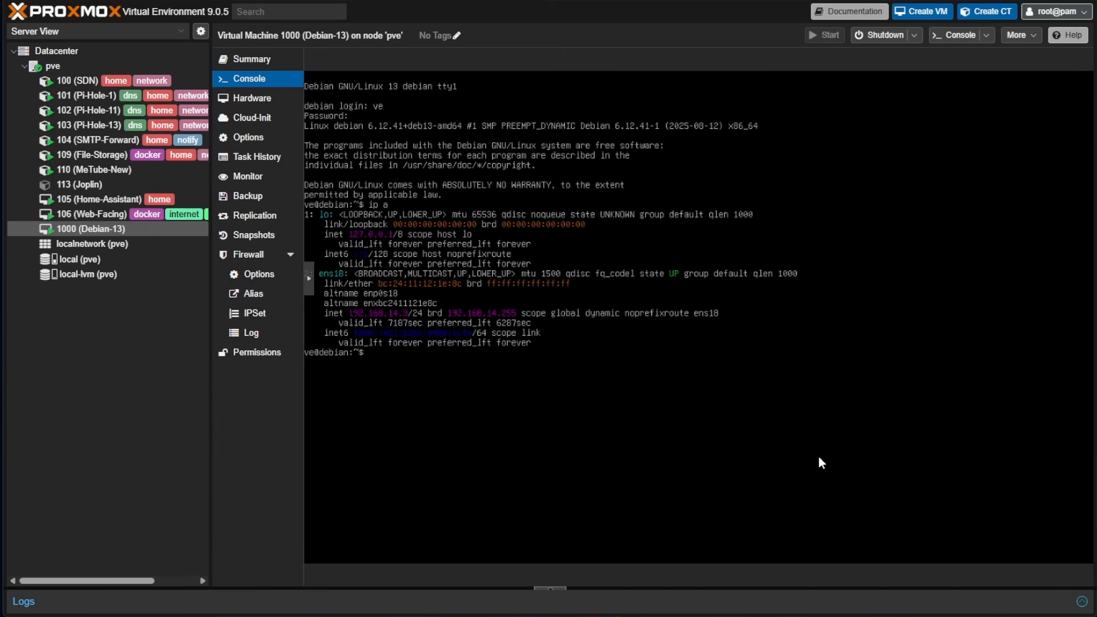
key(ctrl+l)
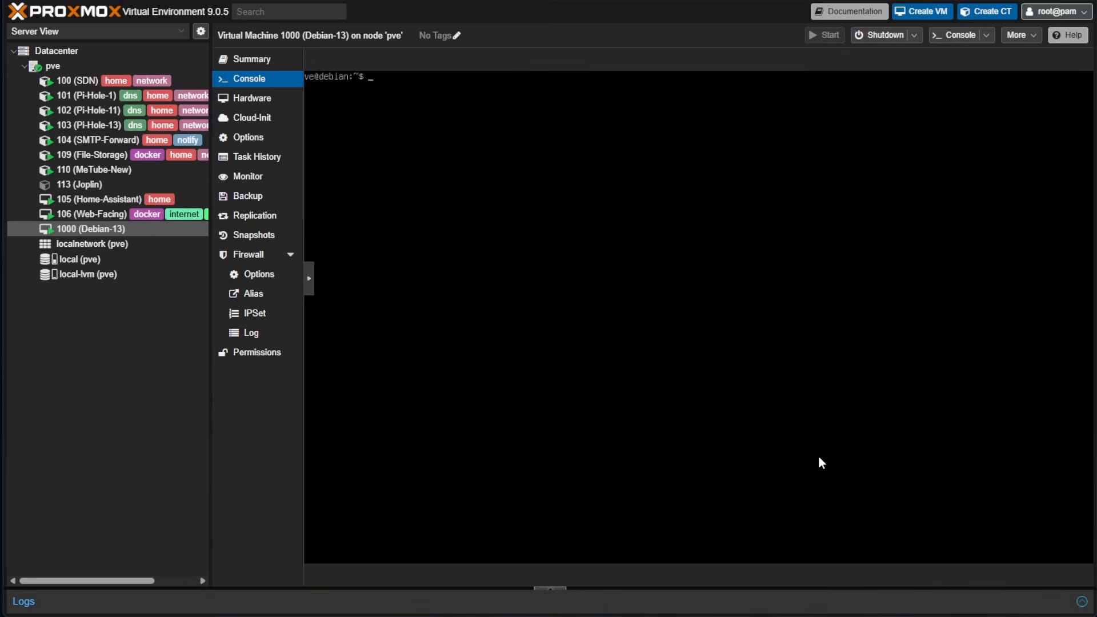
Switch to root with su root, then run apt update and apt upgrade -y
text(su root)
key(Return)
key(Return)
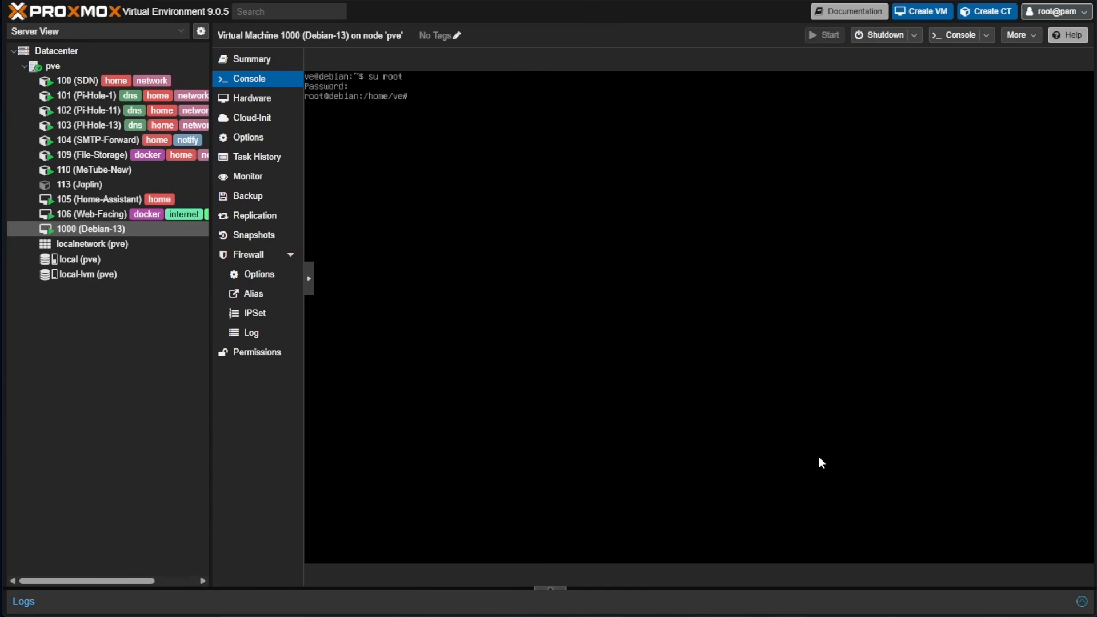
text(apt update)
key(Return)
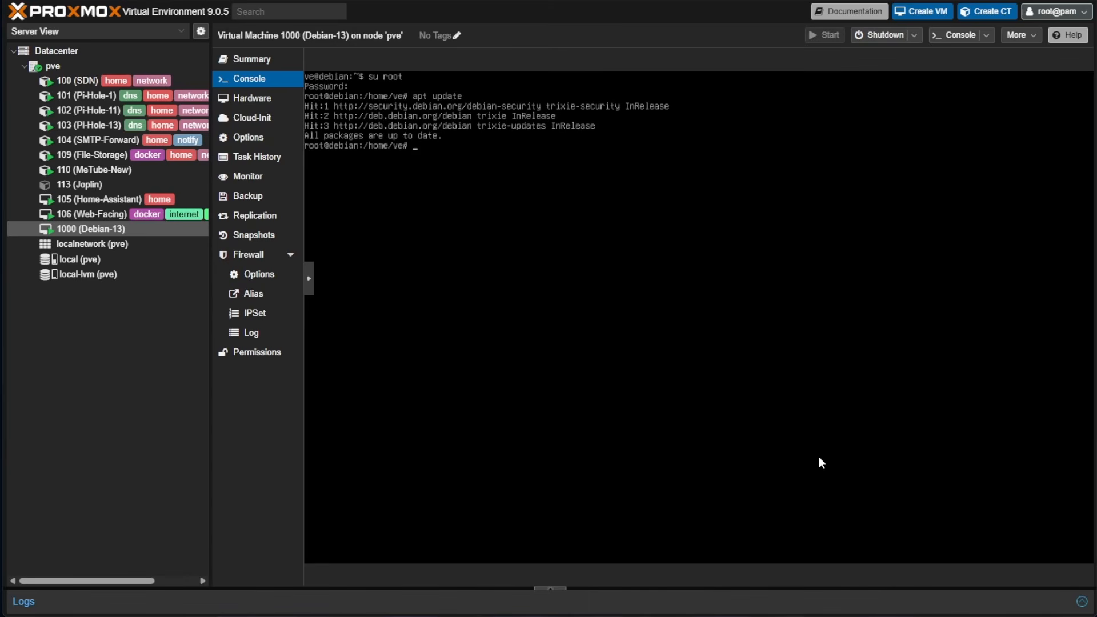
text(a)
text(pt)
text( upgrade -y)
click(251, 59)
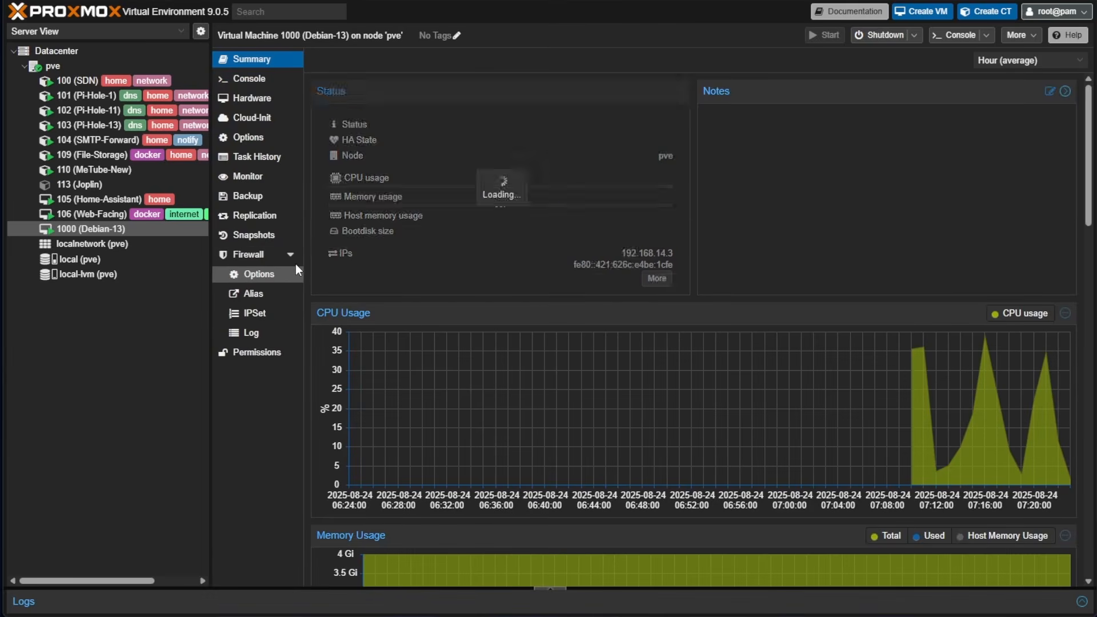
drag(674, 254, 624, 253)
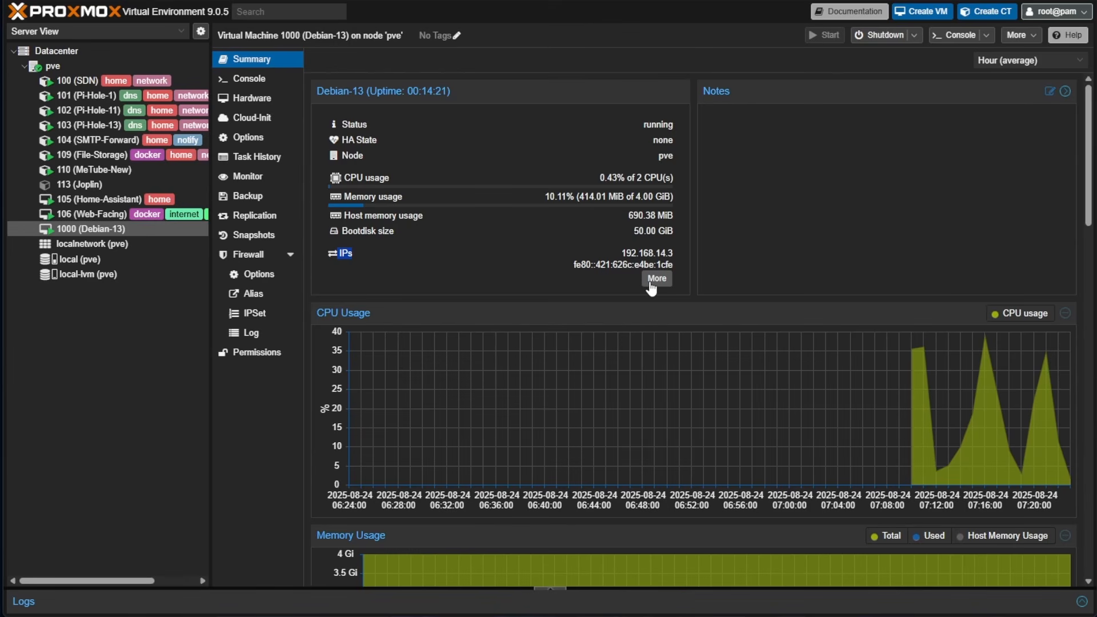
click(239, 83)
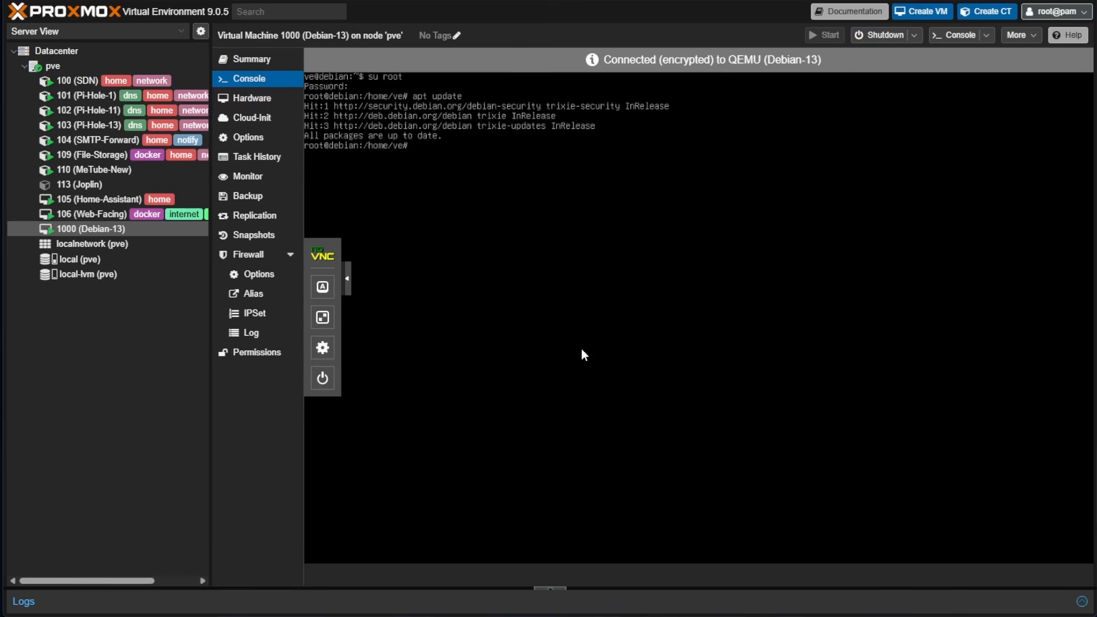